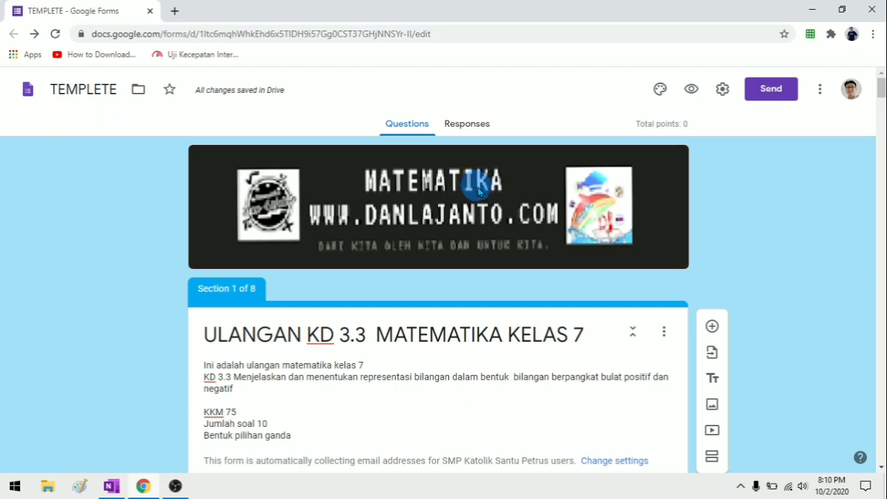
Review the form's header and theme options, close the theme options, and read the title and description in section 1.
{"action": "scroll", "coordinate": [485, 208], "scroll_direction": "down", "scroll_amount": 2}
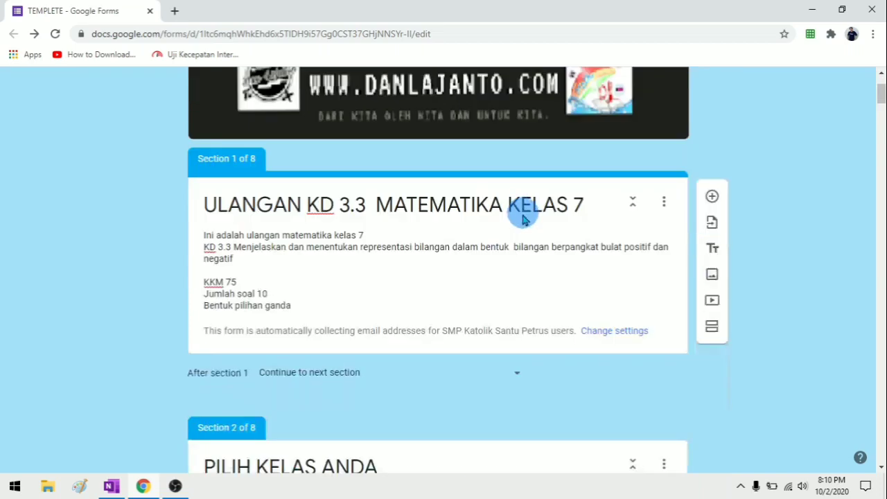
{"action": "scroll", "coordinate": [517, 208], "scroll_direction": "up", "scroll_amount": 2}
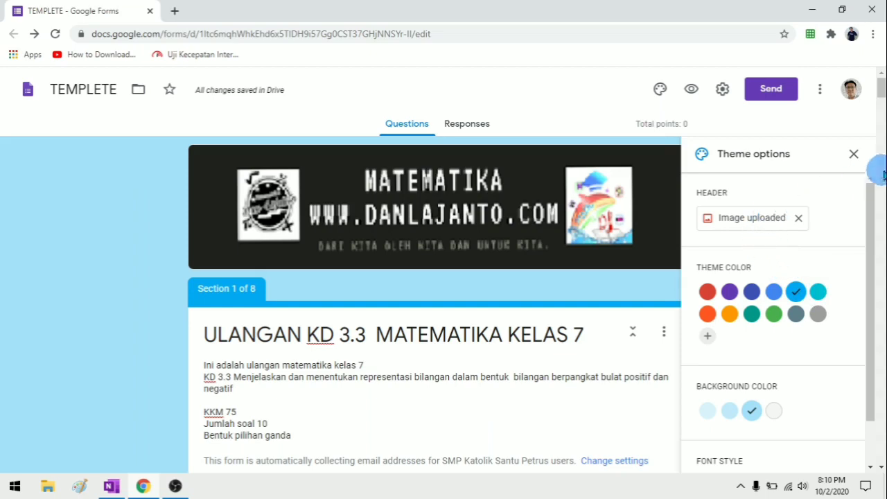
{"action": "left_click", "coordinate": [854, 156]}
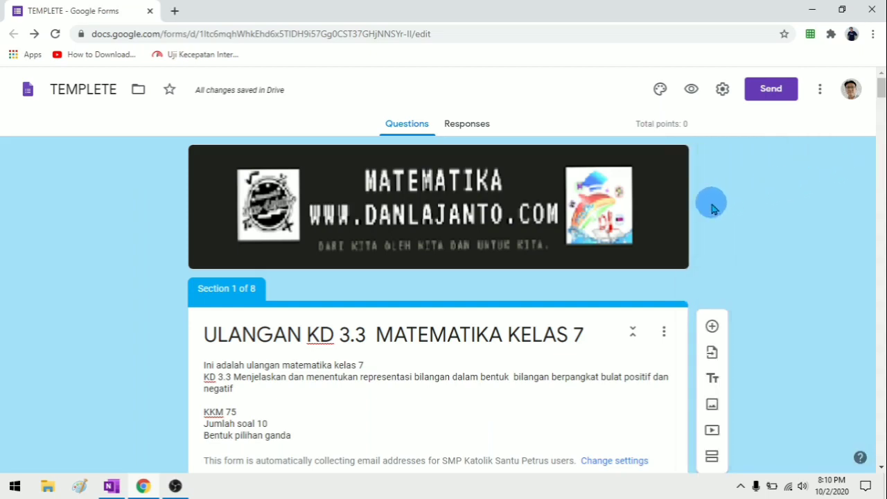
{"action": "scroll", "coordinate": [710, 201], "scroll_direction": "down", "scroll_amount": 2}
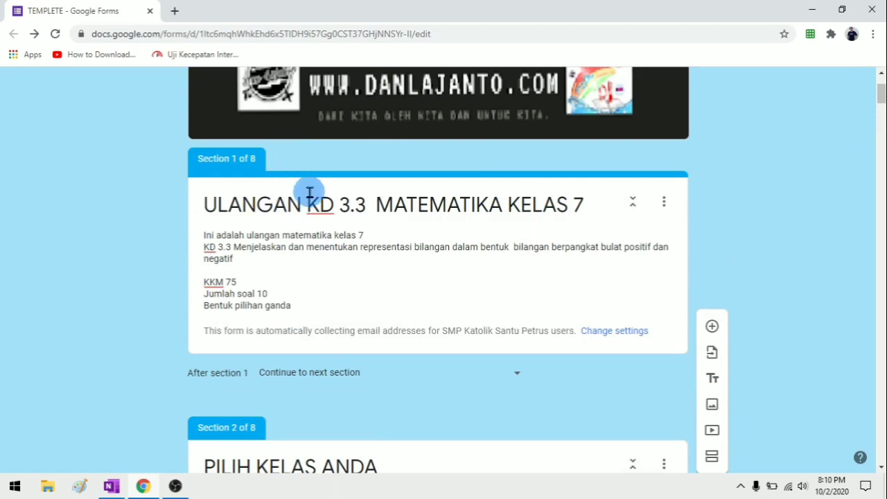
{"action": "scroll", "coordinate": [308, 194], "scroll_direction": "down", "scroll_amount": 2}
{"action": "scroll", "coordinate": [309, 194], "scroll_direction": "up", "scroll_amount": 2}
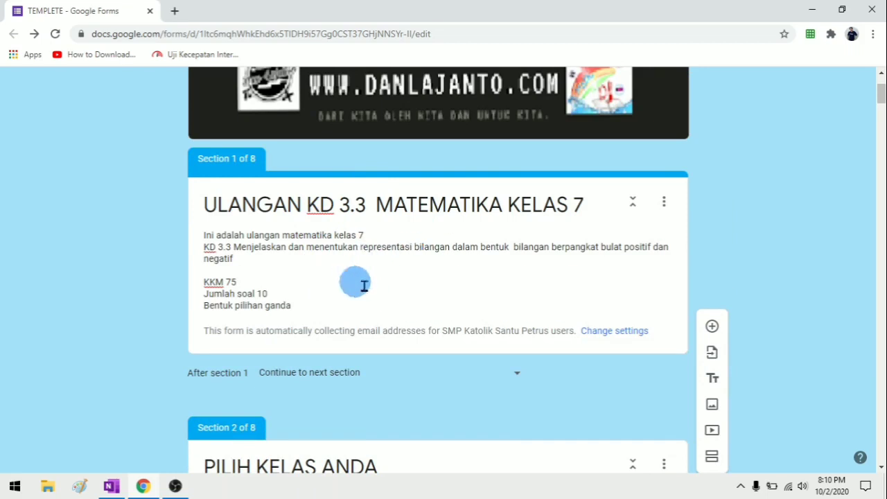
Examine the class choices in the PILIH KELAS ANDA section and how the PILIH NAMA ANDA SISWA 7A section follows it.
{"action": "scroll", "coordinate": [431, 243], "scroll_direction": "down", "scroll_amount": 5}
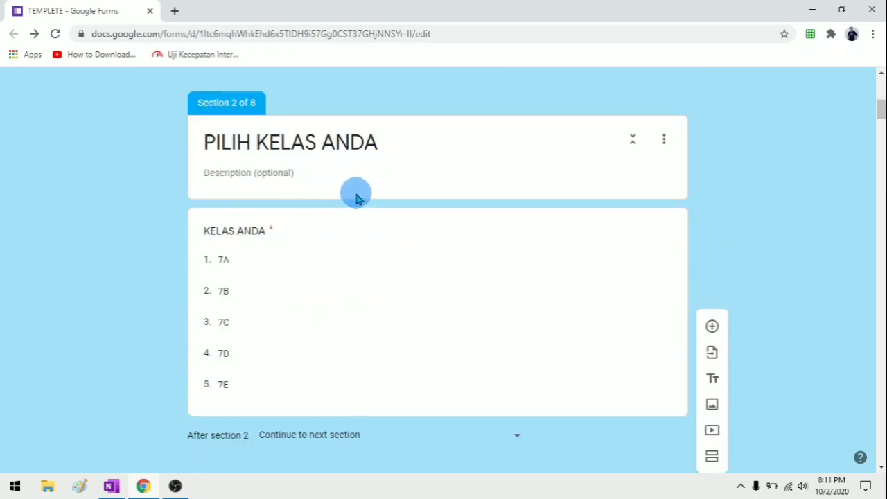
{"action": "scroll", "coordinate": [371, 217], "scroll_direction": "down", "scroll_amount": 1}
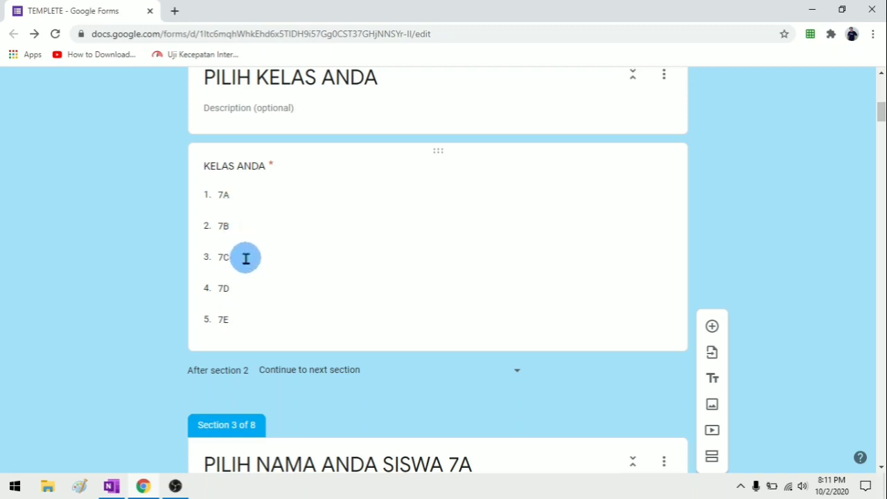
{"action": "scroll", "coordinate": [248, 260], "scroll_direction": "down", "scroll_amount": 3}
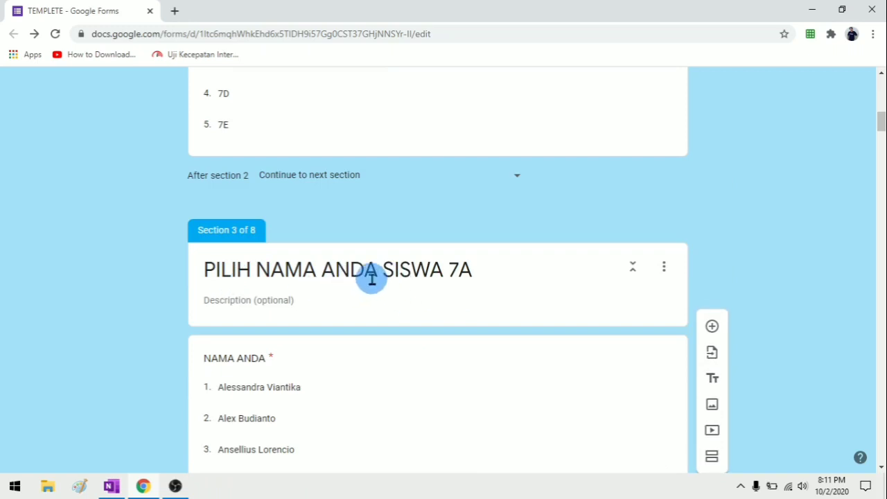
{"action": "scroll", "coordinate": [368, 277], "scroll_direction": "up", "scroll_amount": 3}
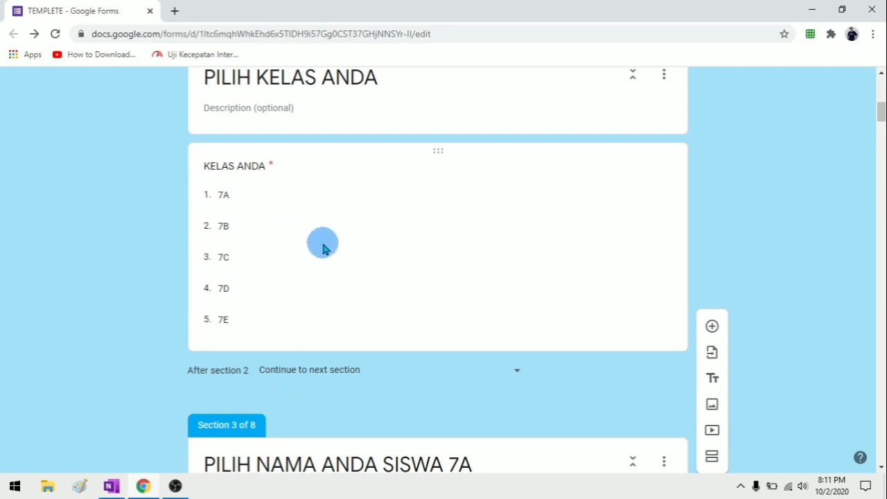
{"action": "scroll", "coordinate": [321, 242], "scroll_direction": "down", "scroll_amount": 3}
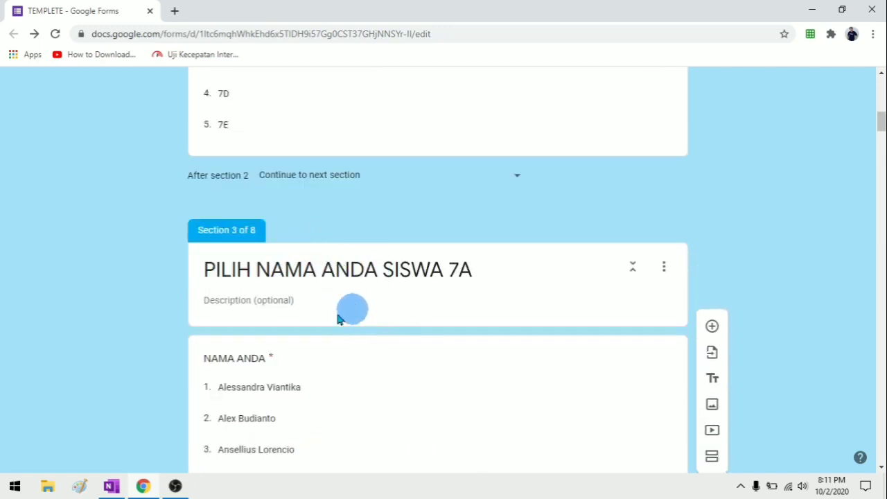
{"action": "scroll", "coordinate": [375, 302], "scroll_direction": "up", "scroll_amount": 3}
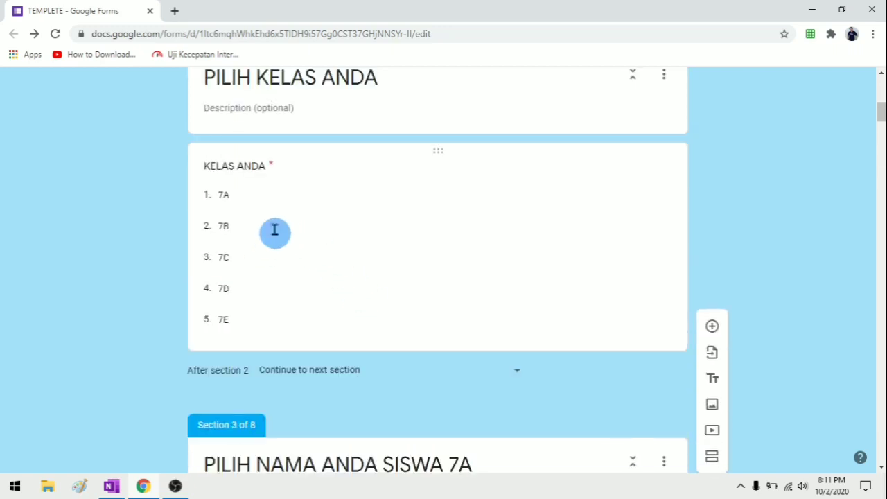
Look through the student name sections for classes 7A to 7E, down to the SOAL section at the form's end.
{"action": "scroll", "coordinate": [333, 338], "scroll_direction": "down", "scroll_amount": 2}
{"action": "scroll", "coordinate": [333, 338], "scroll_direction": "down", "scroll_amount": 17}
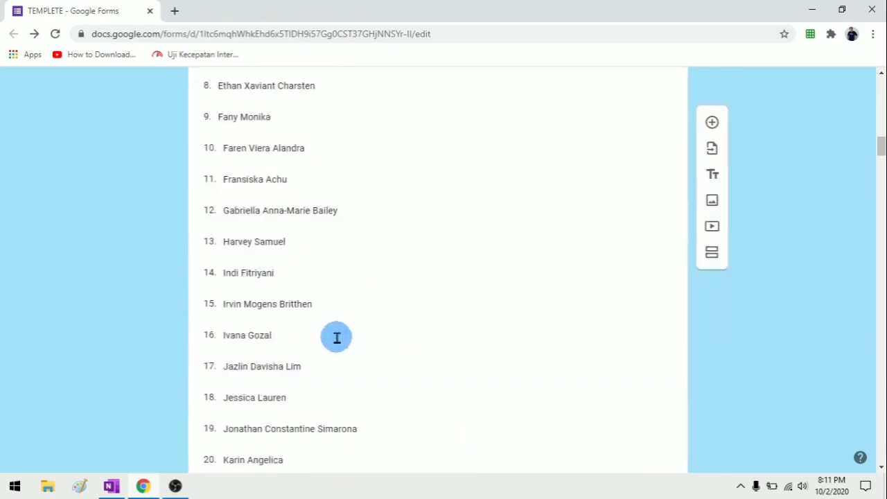
{"action": "scroll", "coordinate": [333, 340], "scroll_direction": "down", "scroll_amount": 6}
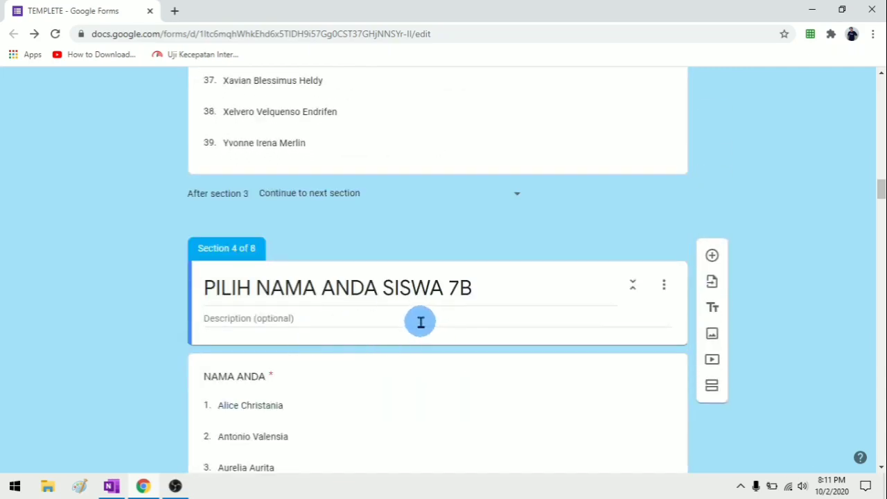
{"action": "scroll", "coordinate": [421, 322], "scroll_direction": "down", "scroll_amount": 15}
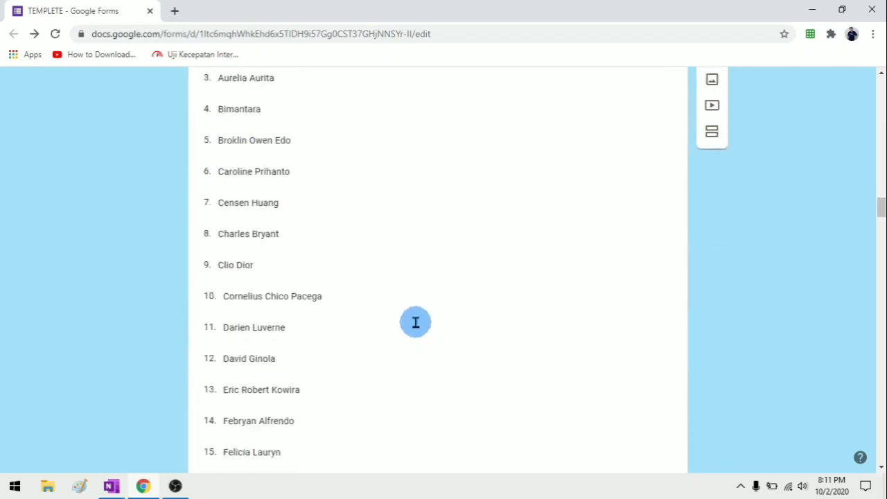
{"action": "scroll", "coordinate": [404, 312], "scroll_direction": "down", "scroll_amount": 7}
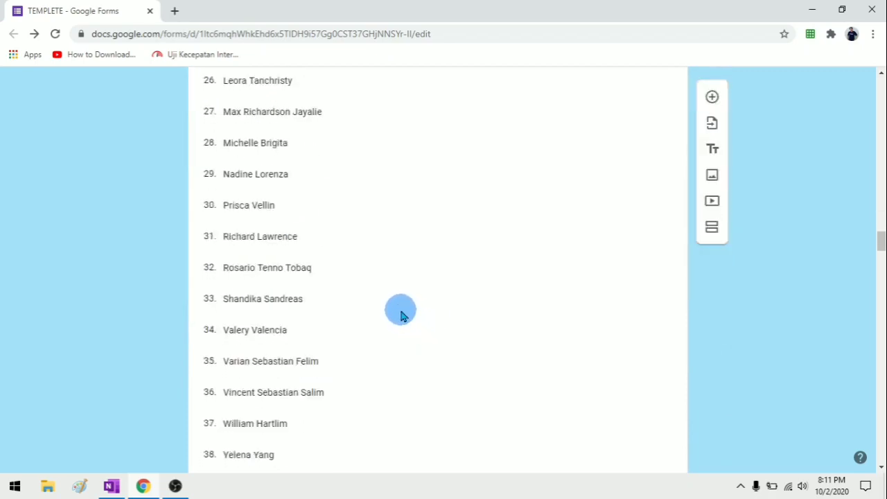
{"action": "scroll", "coordinate": [388, 308], "scroll_direction": "down", "scroll_amount": 2}
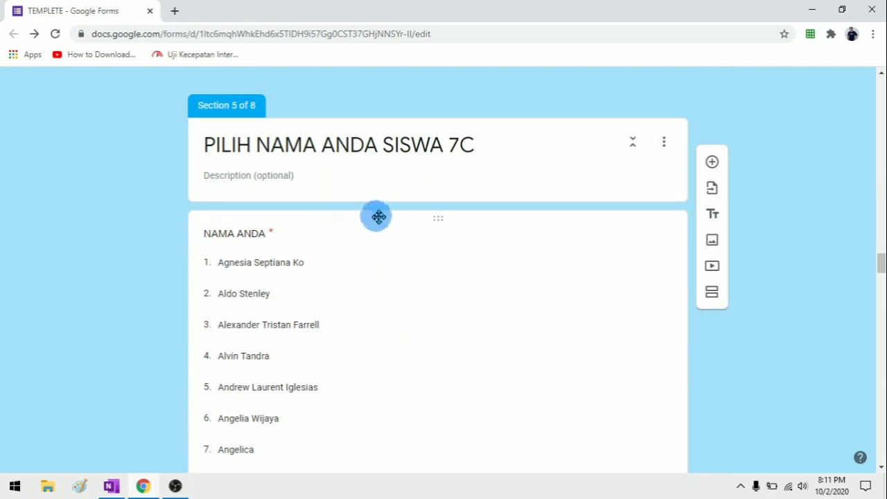
{"action": "scroll", "coordinate": [378, 212], "scroll_direction": "down", "scroll_amount": 18}
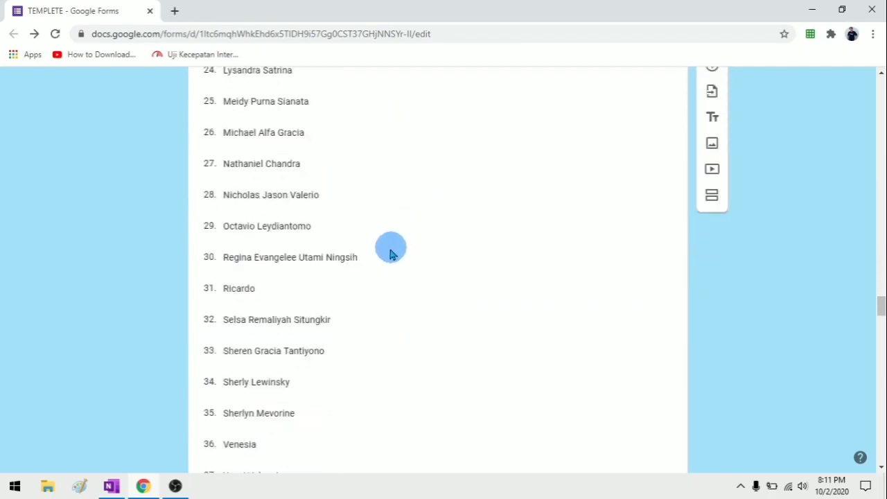
{"action": "scroll", "coordinate": [386, 250], "scroll_direction": "down", "scroll_amount": 14}
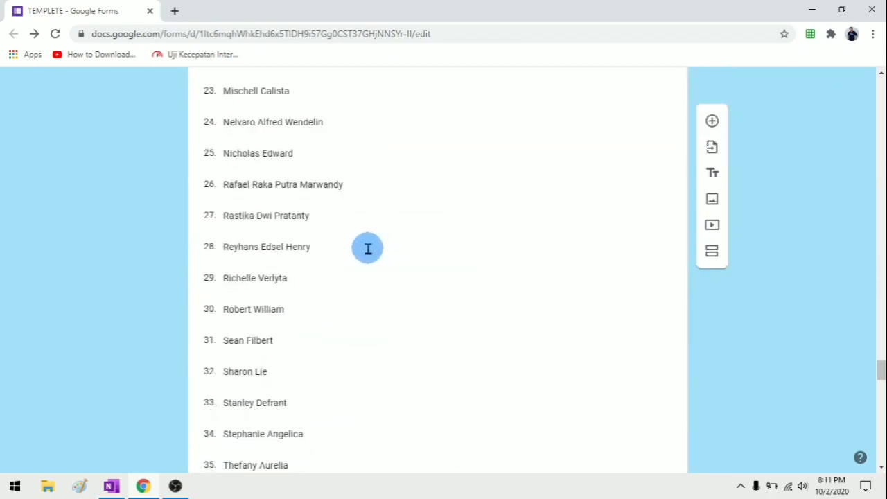
{"action": "scroll", "coordinate": [365, 248], "scroll_direction": "down", "scroll_amount": 7}
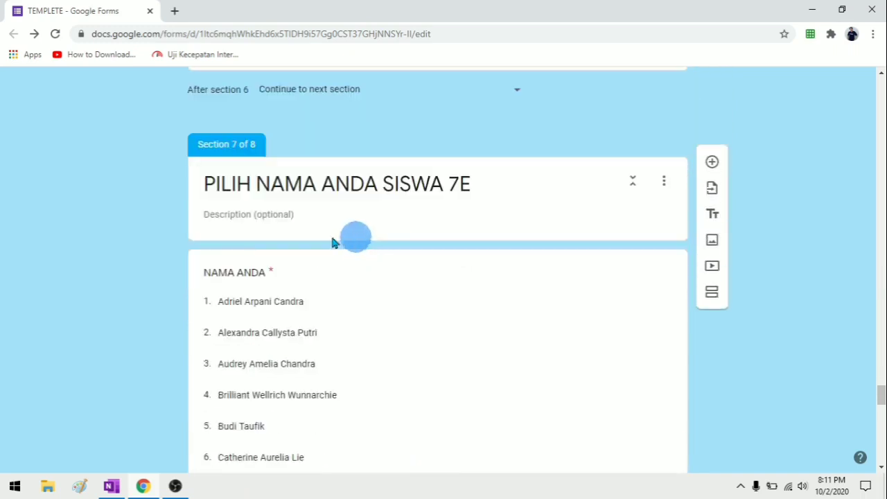
{"action": "scroll", "coordinate": [374, 184], "scroll_direction": "down", "scroll_amount": 7}
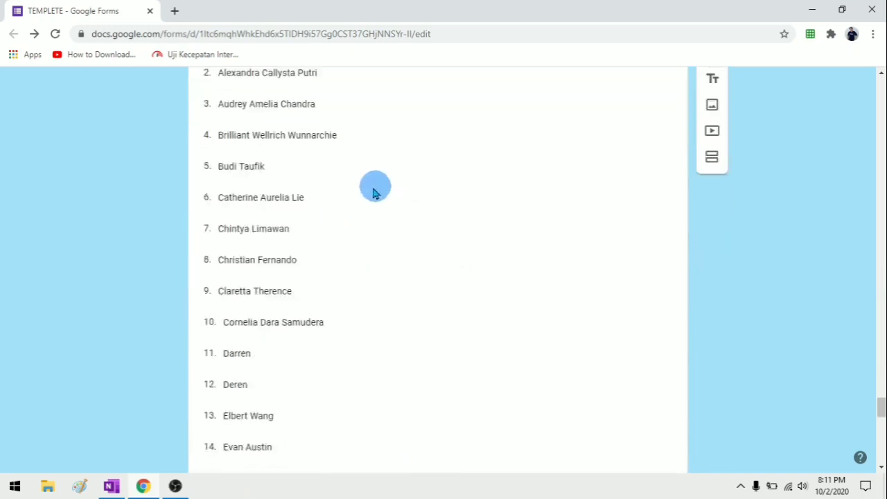
{"action": "scroll", "coordinate": [349, 211], "scroll_direction": "down", "scroll_amount": 8}
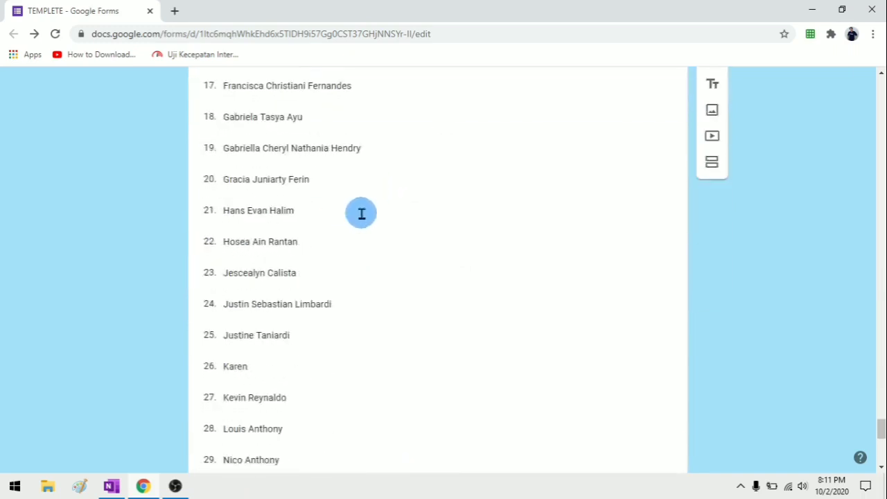
{"action": "scroll", "coordinate": [358, 222], "scroll_direction": "down", "scroll_amount": 3}
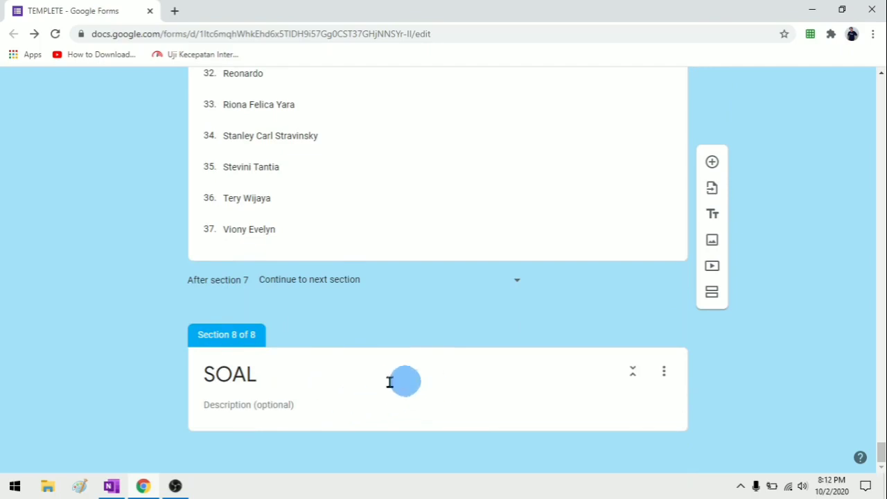
Return to section 2, open the KELAS ANDA question for editing, and examine which section each class option leads to.
{"action": "scroll", "coordinate": [349, 387], "scroll_direction": "up", "scroll_amount": 18}
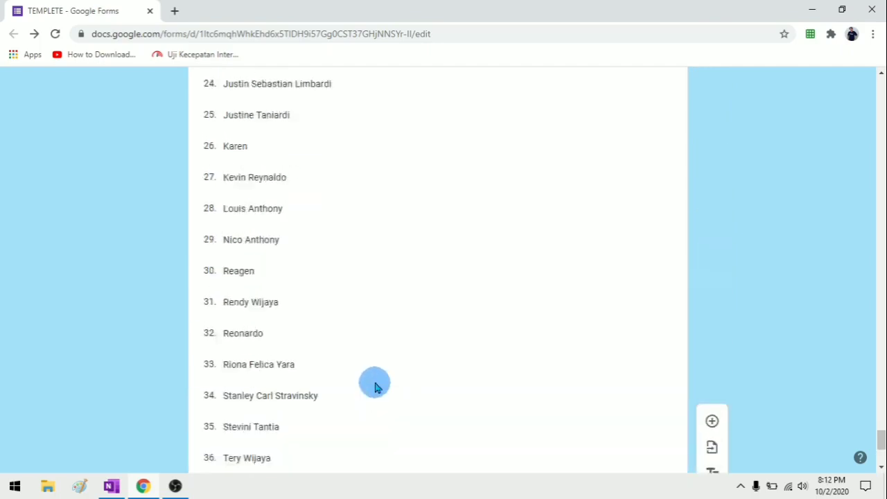
{"action": "scroll", "coordinate": [364, 347], "scroll_direction": "up", "scroll_amount": 18}
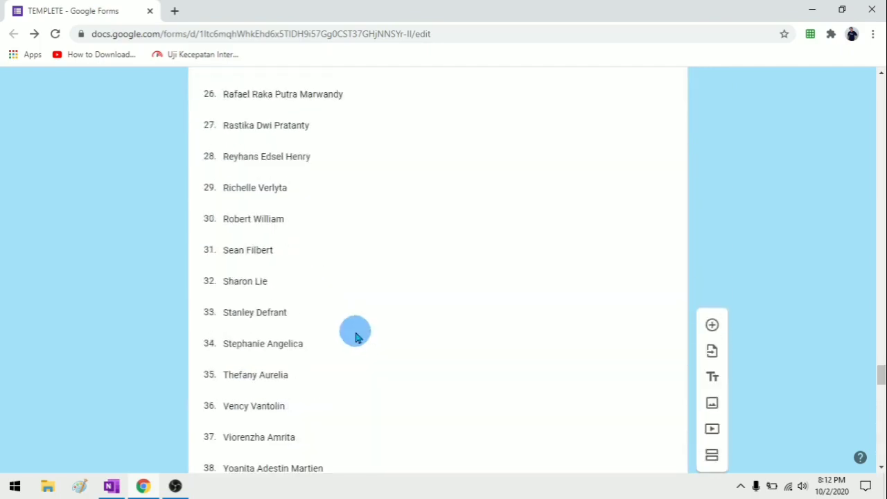
{"action": "scroll", "coordinate": [353, 335], "scroll_direction": "up", "scroll_amount": 18}
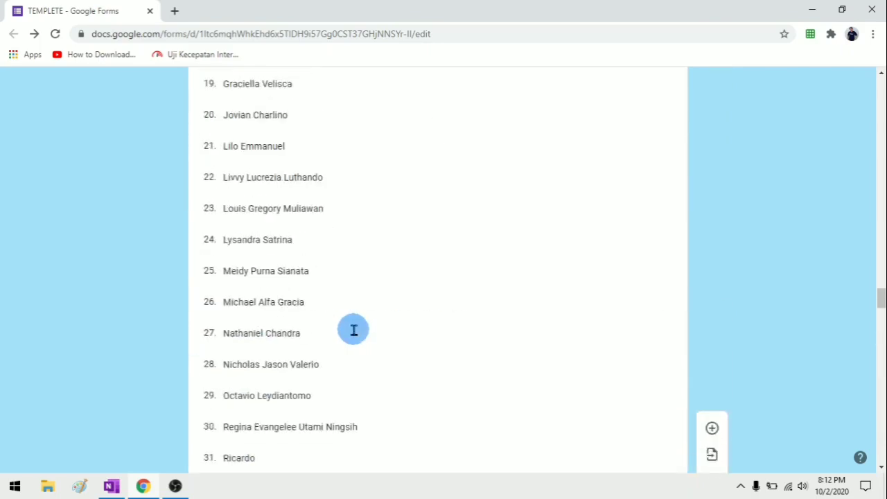
{"action": "scroll", "coordinate": [354, 336], "scroll_direction": "up", "scroll_amount": 18}
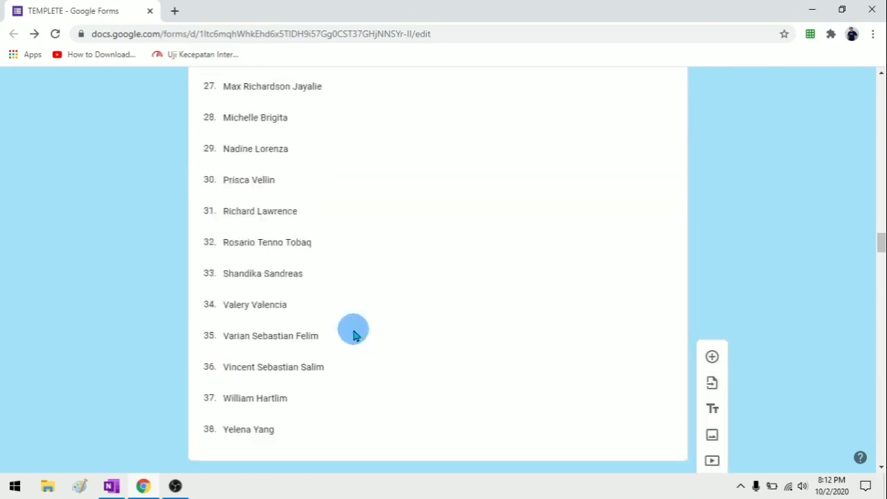
{"action": "scroll", "coordinate": [354, 331], "scroll_direction": "up", "scroll_amount": 10}
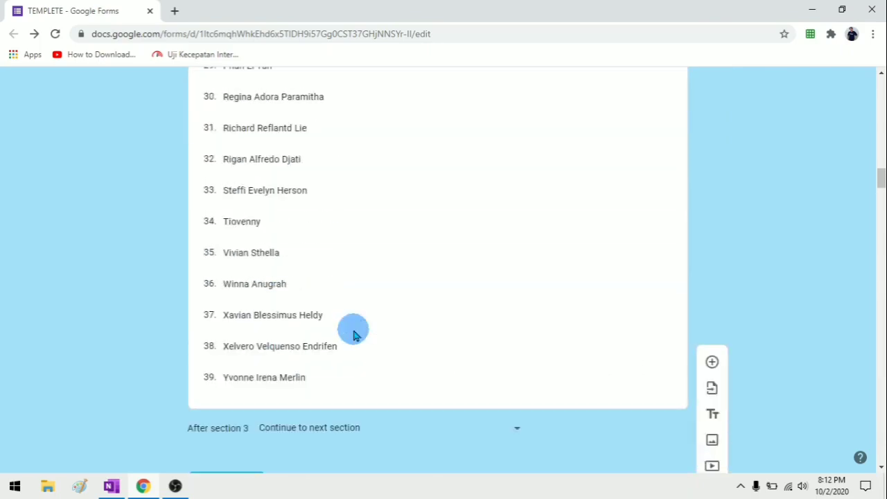
{"action": "scroll", "coordinate": [319, 232], "scroll_direction": "up", "scroll_amount": 15}
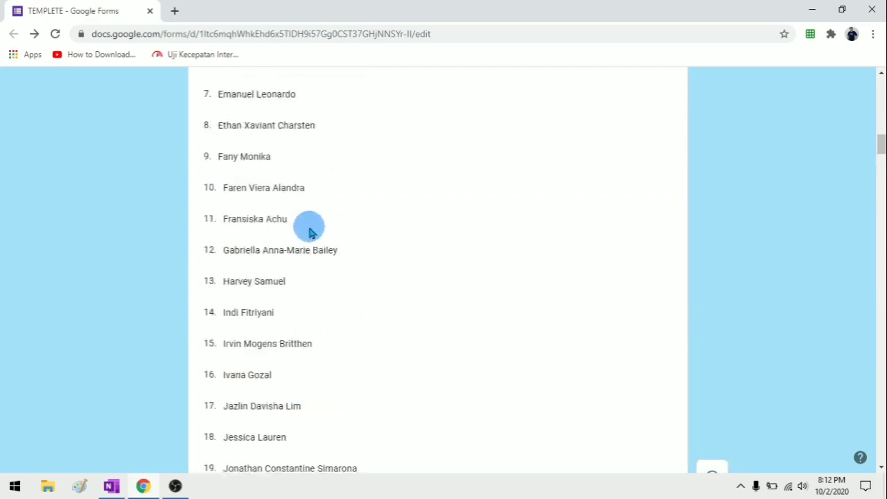
{"action": "scroll", "coordinate": [309, 233], "scroll_direction": "down", "scroll_amount": 4}
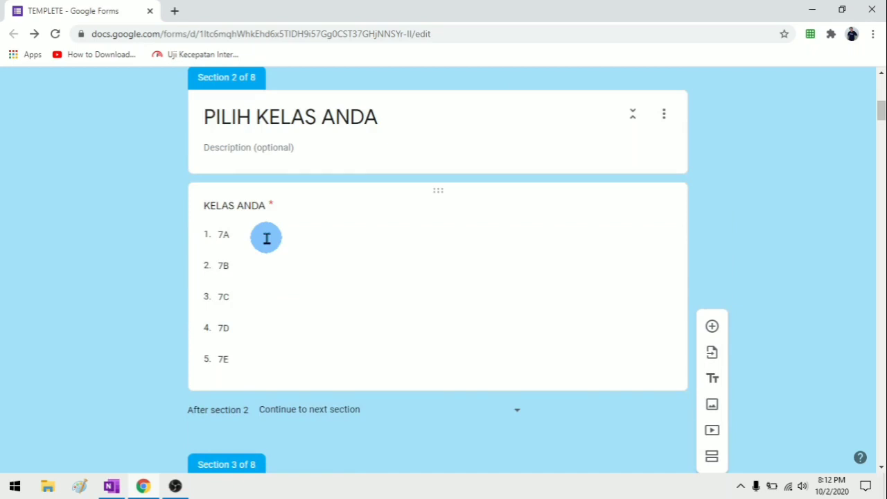
{"action": "scroll", "coordinate": [402, 262], "scroll_direction": "down", "scroll_amount": 1}
{"action": "scroll", "coordinate": [395, 253], "scroll_direction": "up", "scroll_amount": 1}
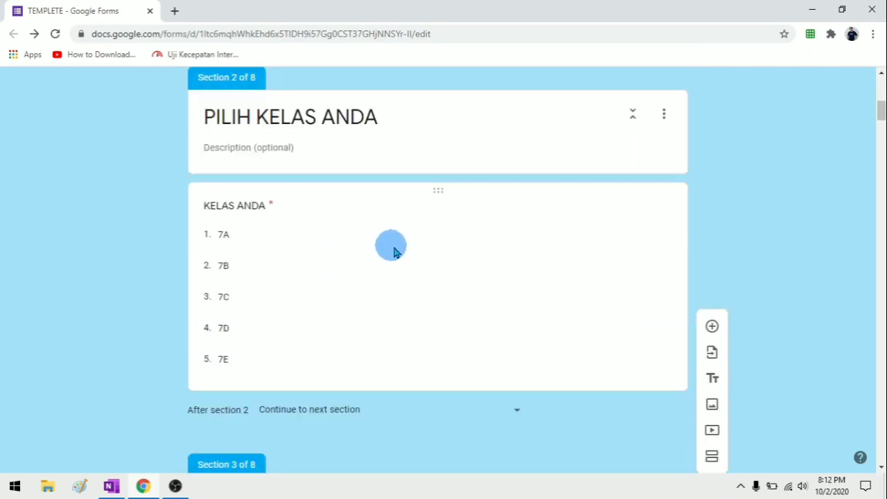
{"action": "left_click", "coordinate": [401, 253]}
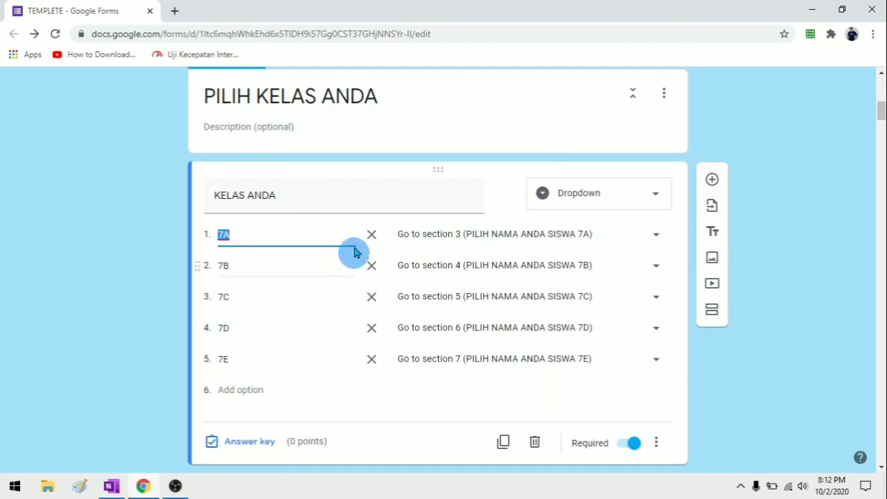
{"action": "left_click", "coordinate": [364, 200]}
{"action": "left_click", "coordinate": [302, 242]}
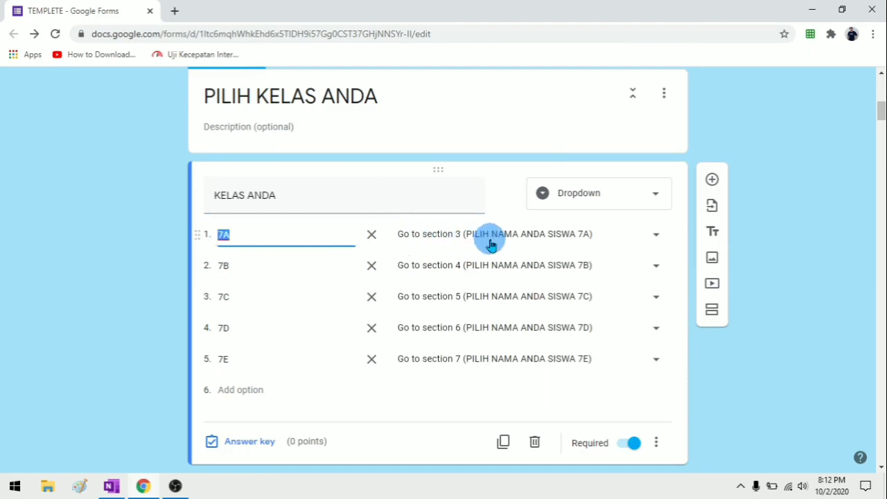
{"action": "left_click", "coordinate": [292, 267]}
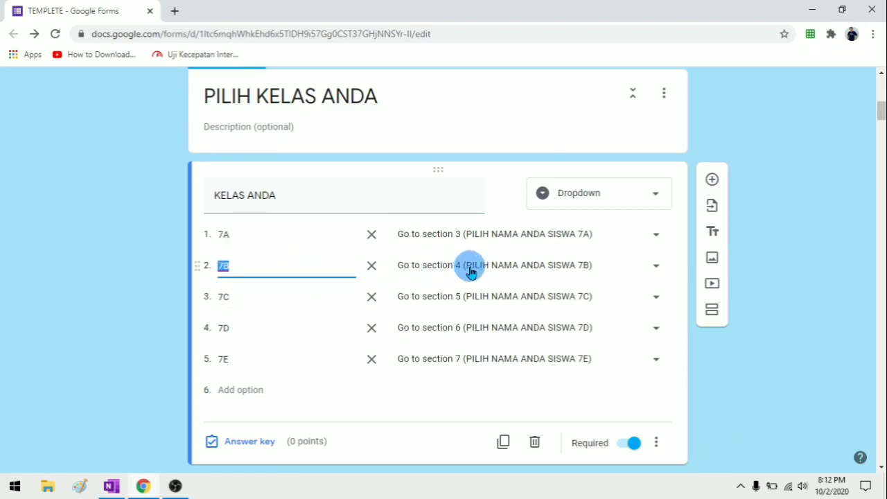
{"action": "scroll", "coordinate": [477, 267], "scroll_direction": "down", "scroll_amount": 1}
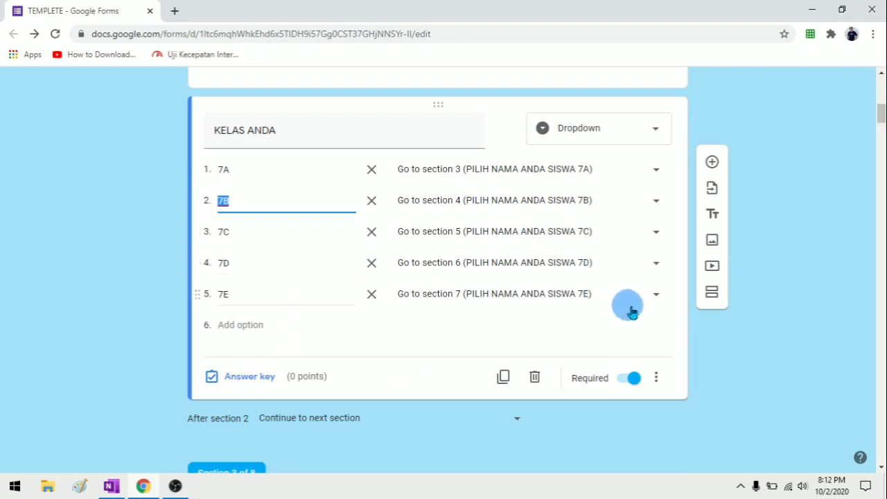
{"action": "scroll", "coordinate": [626, 307], "scroll_direction": "down", "scroll_amount": 1}
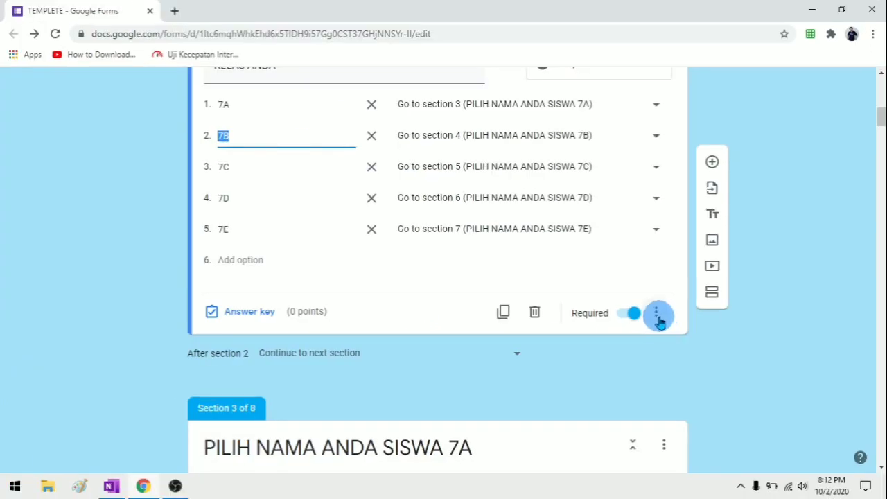
Check the KELAS ANDA question's extra options for the "Go to section based on answer" setting and review its class routing.
{"action": "left_click", "coordinate": [658, 316]}
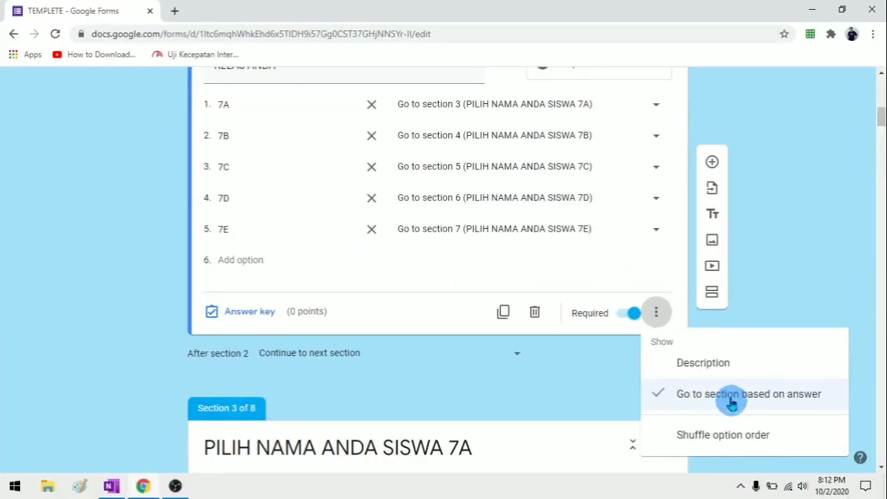
{"action": "left_click", "coordinate": [659, 314]}
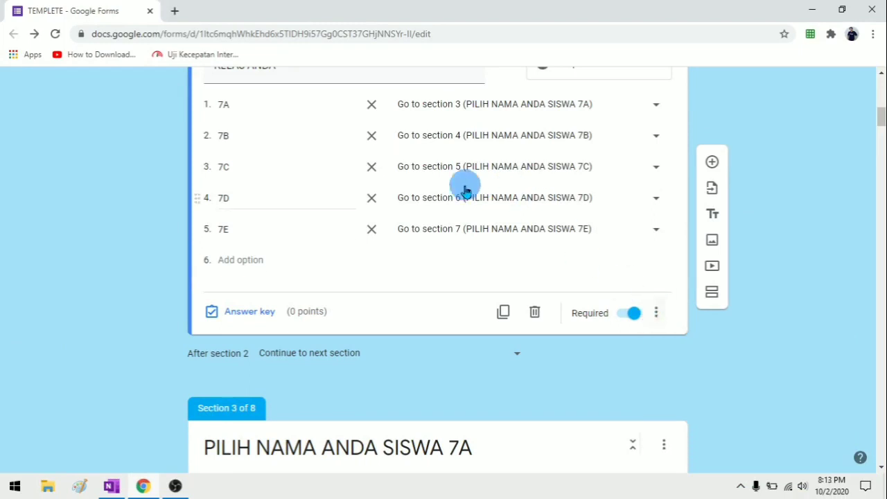
{"action": "scroll", "coordinate": [464, 201], "scroll_direction": "up", "scroll_amount": 1}
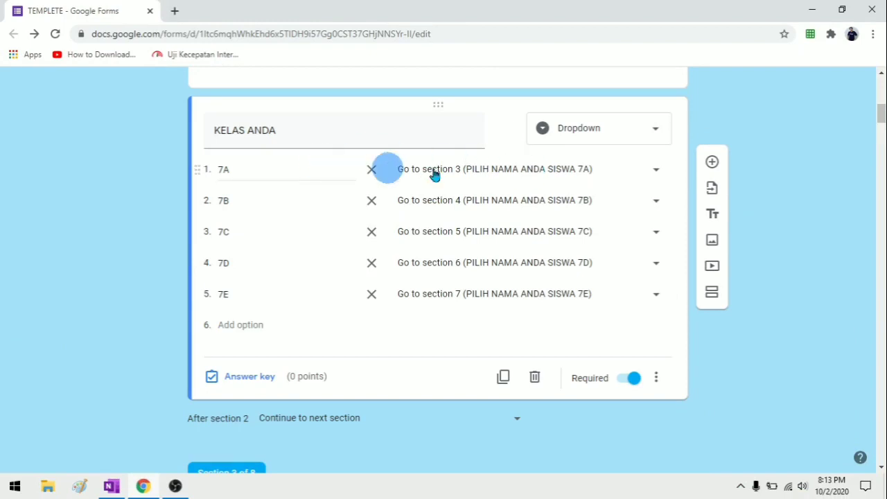
Set the PILIH NAMA ANDA SISWA 7A section (section 3) to go to section 8 (SOAL) when completed.
{"action": "scroll", "coordinate": [539, 173], "scroll_direction": "down", "scroll_amount": 5}
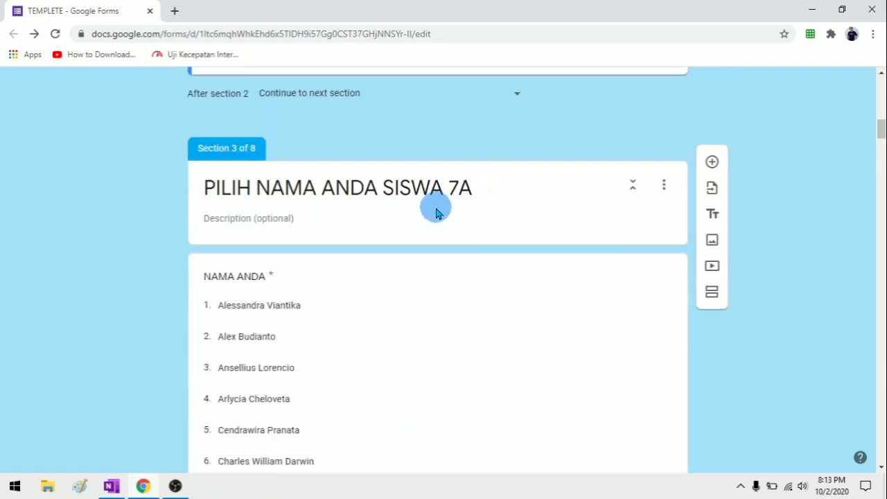
{"action": "scroll", "coordinate": [438, 218], "scroll_direction": "down", "scroll_amount": 2}
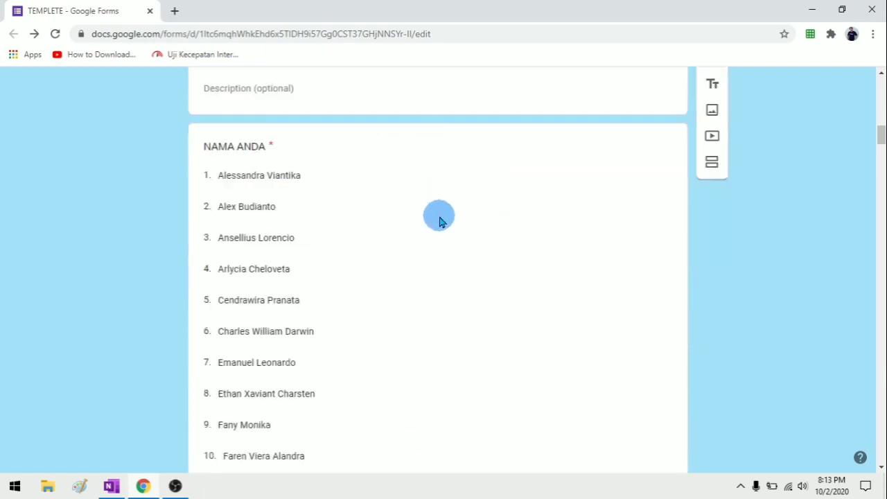
{"action": "scroll", "coordinate": [439, 219], "scroll_direction": "up", "scroll_amount": 1}
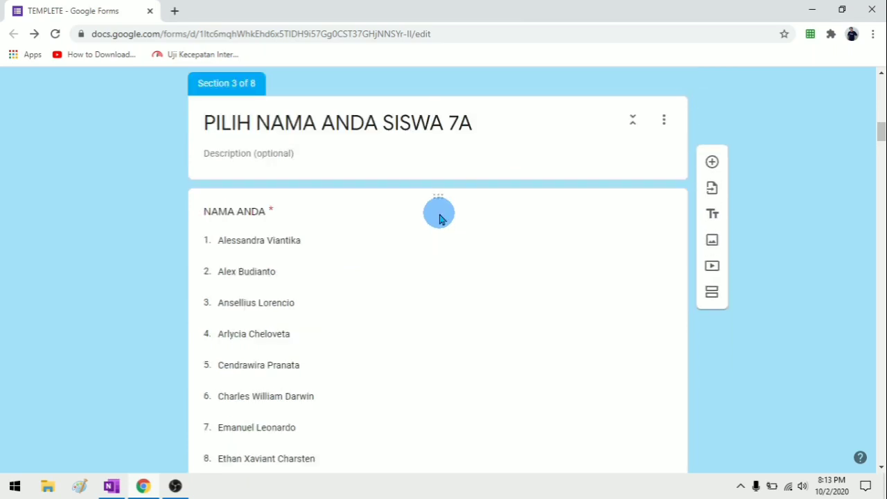
{"action": "scroll", "coordinate": [439, 219], "scroll_direction": "up", "scroll_amount": 1}
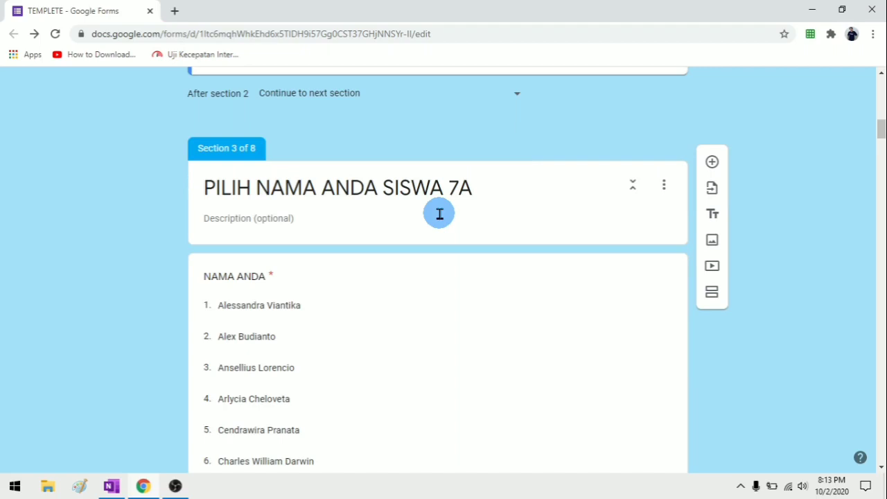
{"action": "scroll", "coordinate": [389, 225], "scroll_direction": "down", "scroll_amount": 9}
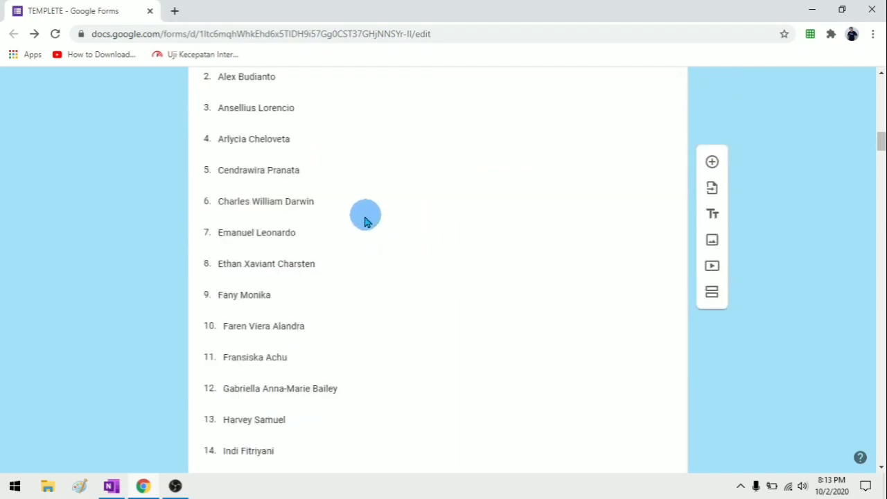
{"action": "scroll", "coordinate": [349, 222], "scroll_direction": "down", "scroll_amount": 9}
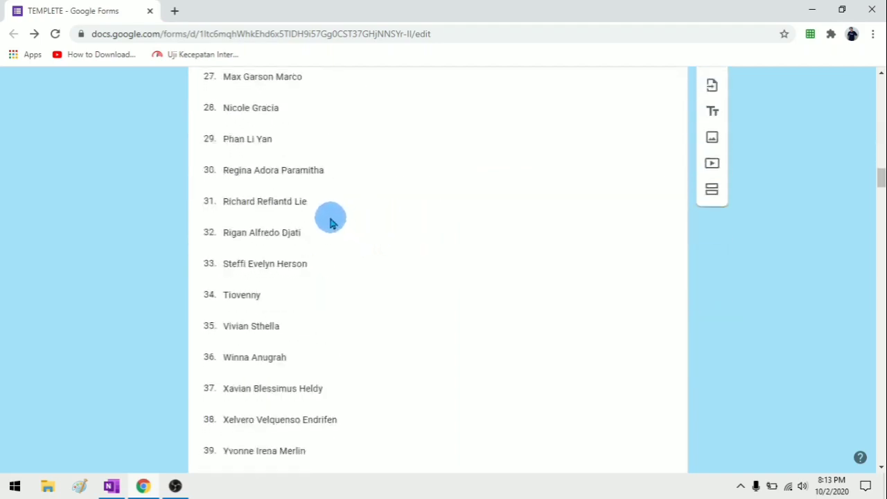
{"action": "scroll", "coordinate": [326, 221], "scroll_direction": "down", "scroll_amount": 2}
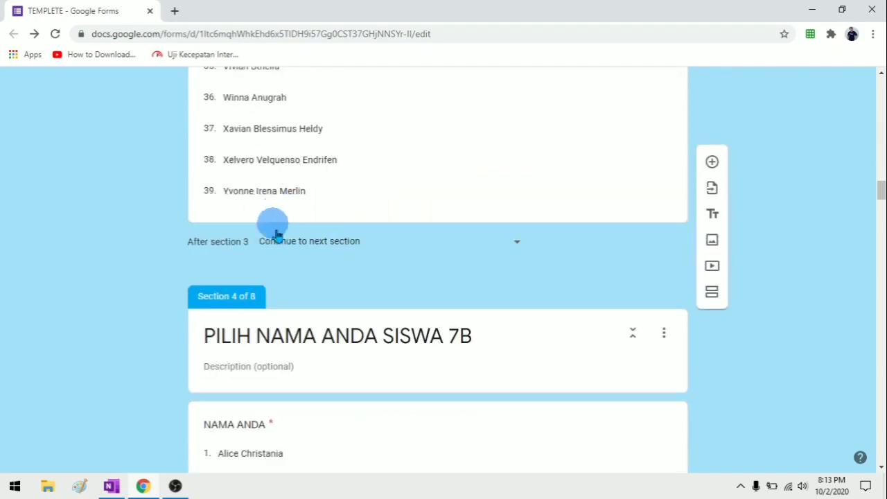
{"action": "left_click", "coordinate": [345, 242]}
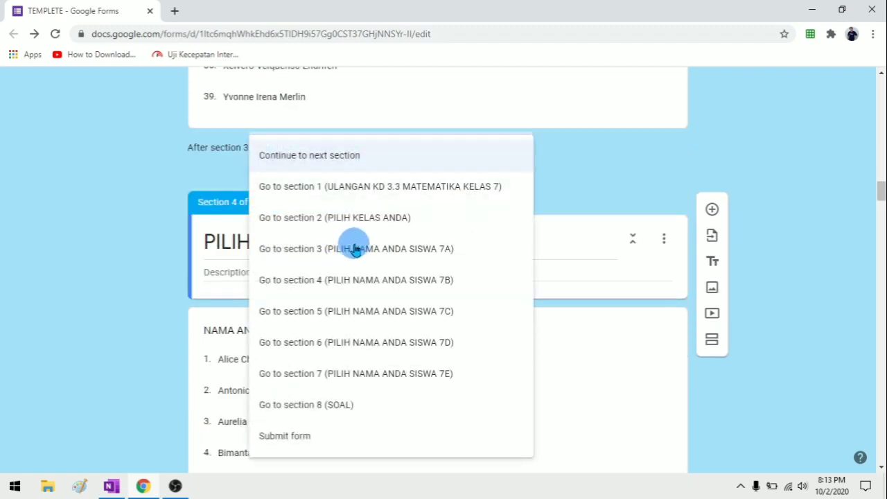
{"action": "left_click", "coordinate": [340, 406]}
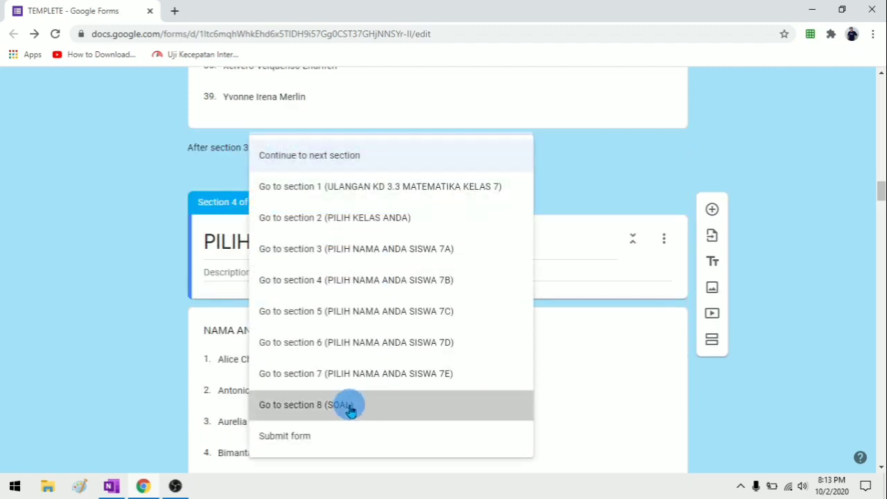
{"action": "left_click", "coordinate": [382, 142]}
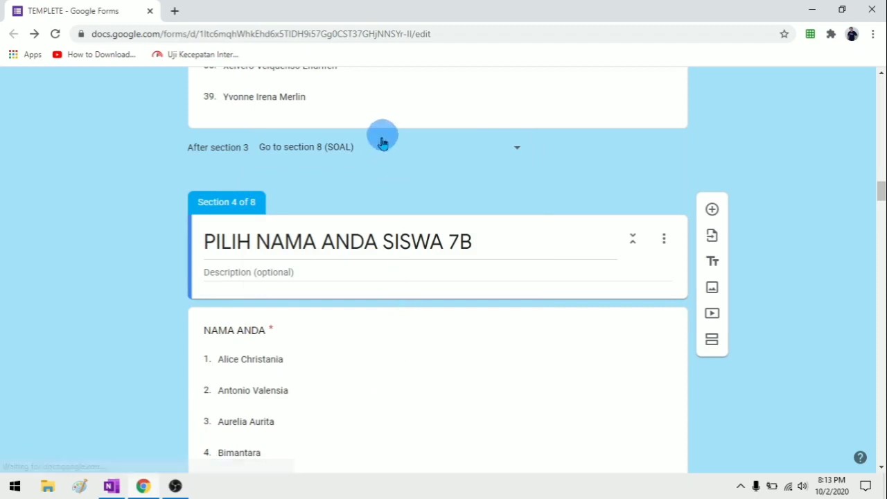
{"action": "scroll", "coordinate": [213, 168], "scroll_direction": "down", "scroll_amount": 1}
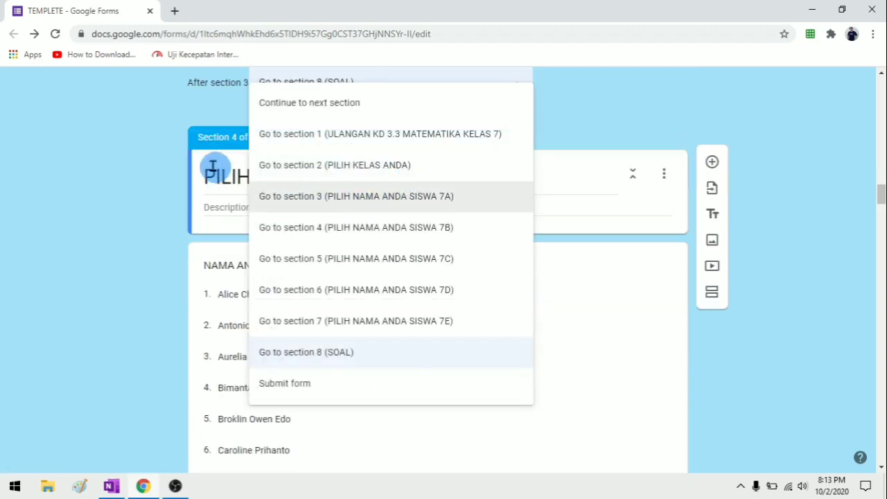
{"action": "left_click", "coordinate": [198, 154]}
Set the PILIH NAMA ANDA SISWA 7B section (section 4) to go to section 8 (SOAL) when completed.
{"action": "scroll", "coordinate": [331, 196], "scroll_direction": "down", "scroll_amount": 2}
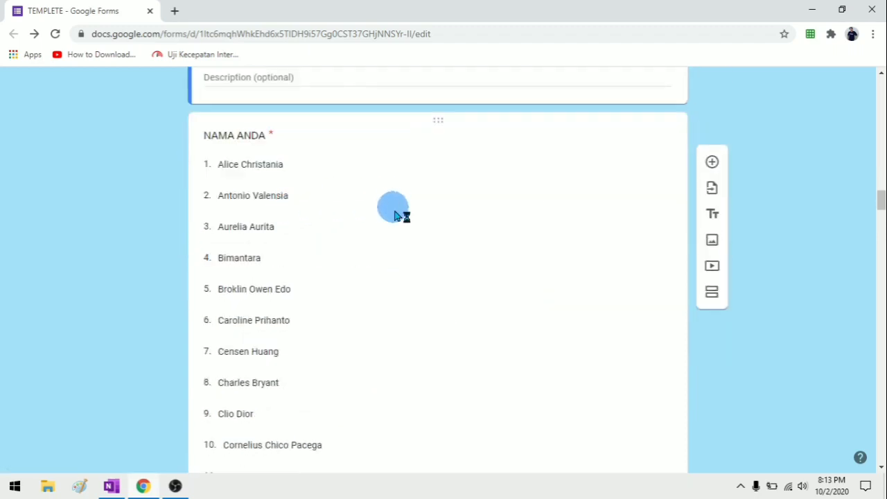
{"action": "scroll", "coordinate": [396, 209], "scroll_direction": "down", "scroll_amount": 2}
{"action": "scroll", "coordinate": [393, 214], "scroll_direction": "down", "scroll_amount": 7}
{"action": "scroll", "coordinate": [391, 205], "scroll_direction": "up", "scroll_amount": 6}
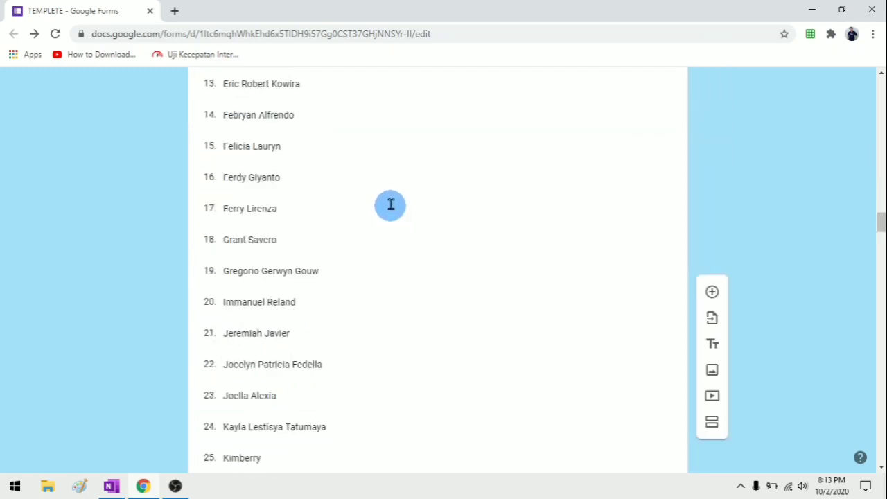
{"action": "scroll", "coordinate": [389, 207], "scroll_direction": "up", "scroll_amount": 6}
{"action": "scroll", "coordinate": [388, 205], "scroll_direction": "down", "scroll_amount": 4}
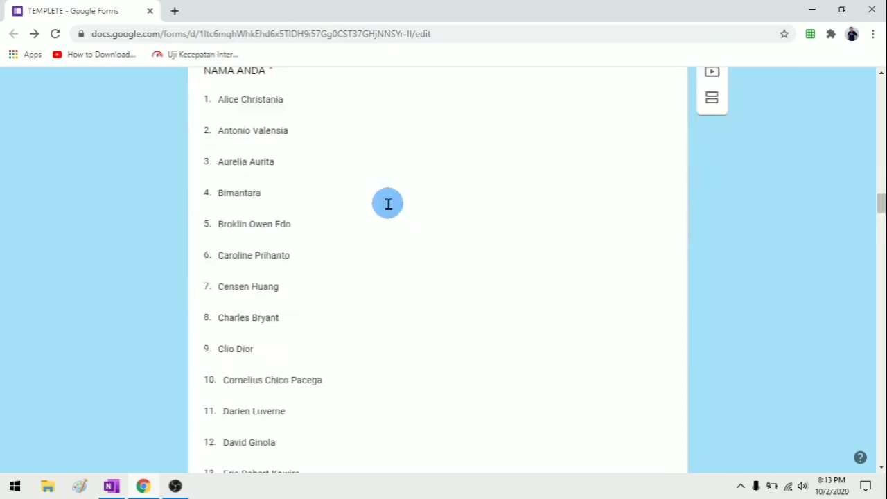
{"action": "scroll", "coordinate": [388, 204], "scroll_direction": "up", "scroll_amount": 1}
{"action": "scroll", "coordinate": [388, 203], "scroll_direction": "down", "scroll_amount": 17}
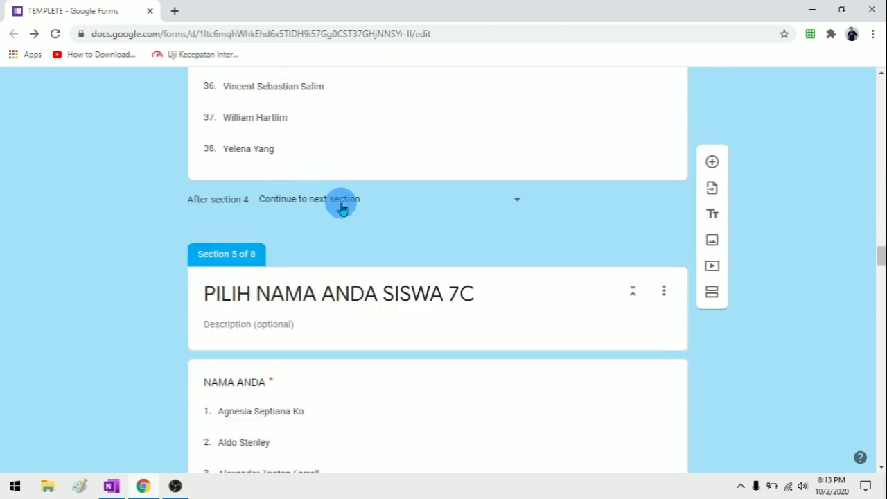
{"action": "left_click", "coordinate": [342, 206]}
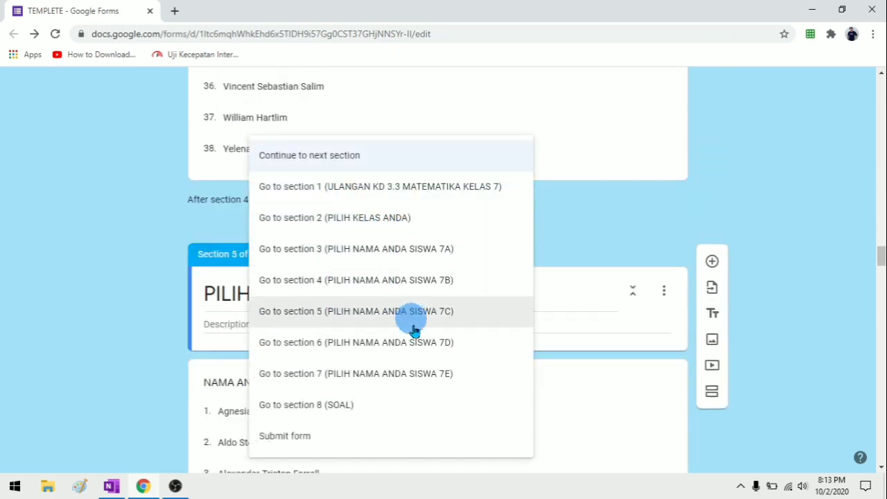
{"action": "left_click", "coordinate": [355, 410]}
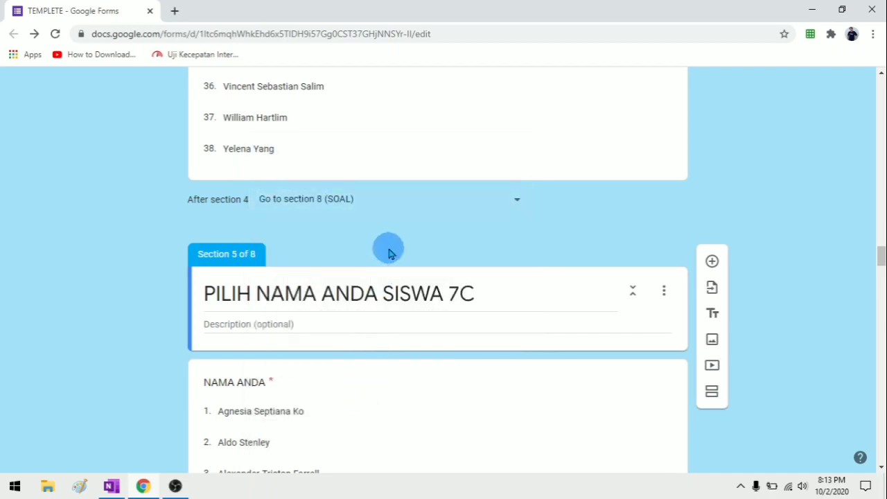
Set the PILIH NAMA ANDA SISWA 7C section (section 5) to go to section 8 (SOAL) when completed.
{"action": "scroll", "coordinate": [390, 249], "scroll_direction": "down", "scroll_amount": 9}
{"action": "scroll", "coordinate": [382, 251], "scroll_direction": "down", "scroll_amount": 12}
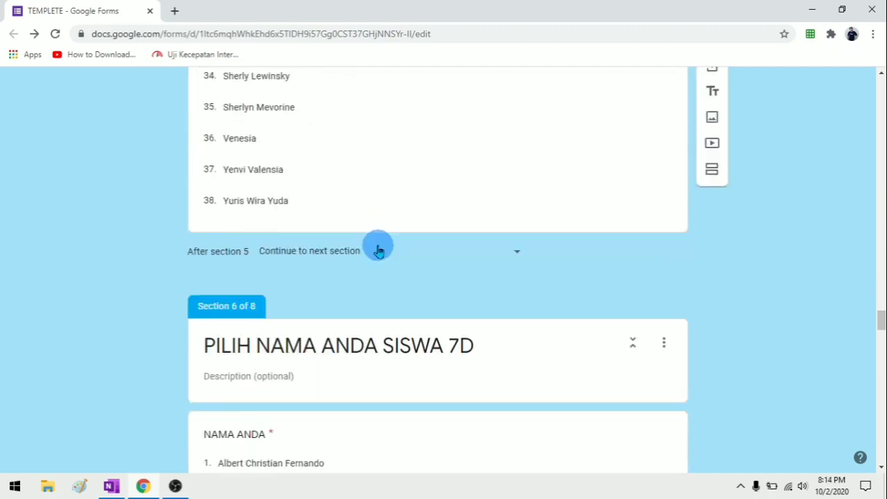
{"action": "scroll", "coordinate": [368, 231], "scroll_direction": "up", "scroll_amount": 1}
{"action": "left_click", "coordinate": [341, 186]}
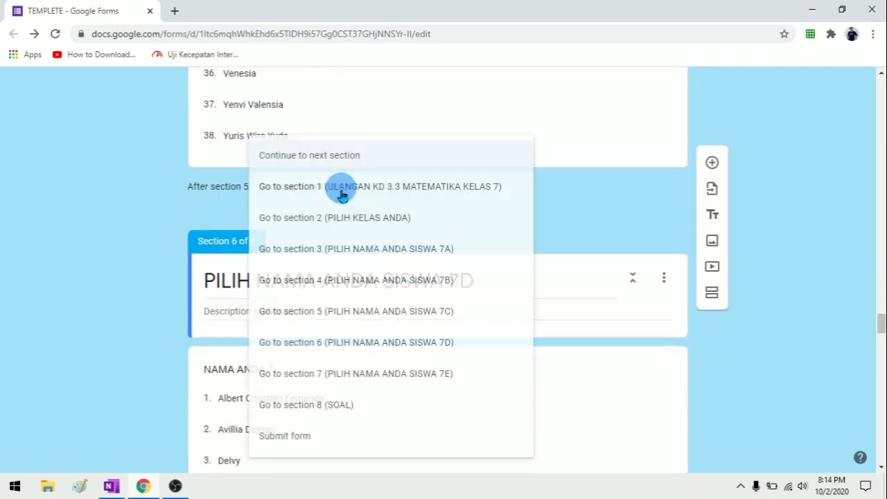
{"action": "left_click", "coordinate": [350, 414]}
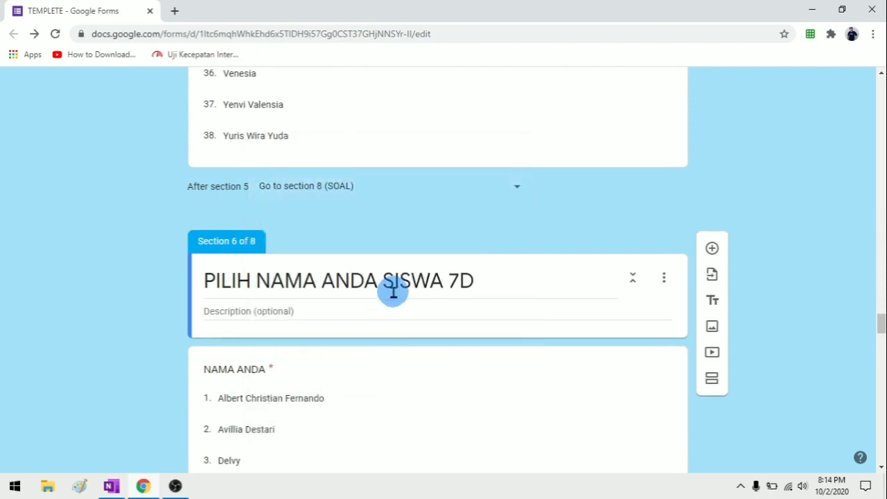
Set the PILIH NAMA ANDA SISWA 7D section (section 6) to go to section 8 (SOAL) when completed.
{"action": "scroll", "coordinate": [390, 287], "scroll_direction": "down", "scroll_amount": 9}
{"action": "scroll", "coordinate": [382, 272], "scroll_direction": "down", "scroll_amount": 11}
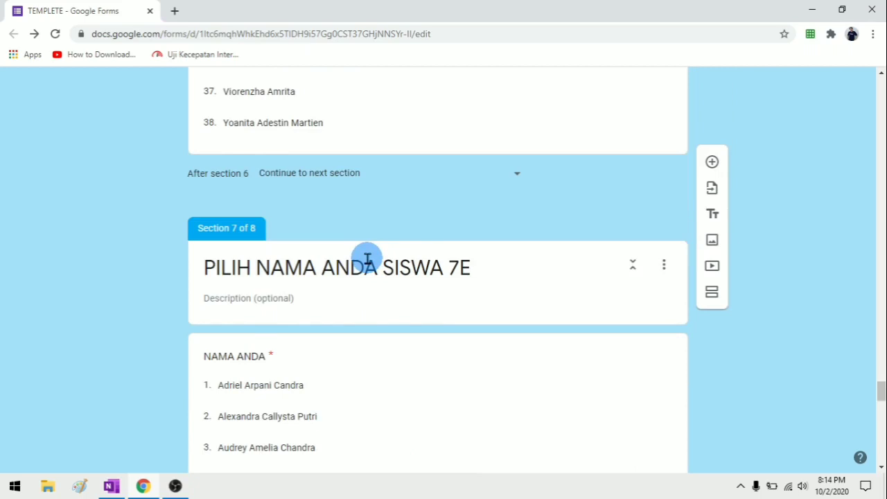
{"action": "scroll", "coordinate": [357, 256], "scroll_direction": "up", "scroll_amount": 1}
{"action": "left_click", "coordinate": [340, 238]}
{"action": "scroll", "coordinate": [374, 305], "scroll_direction": "down", "scroll_amount": 4}
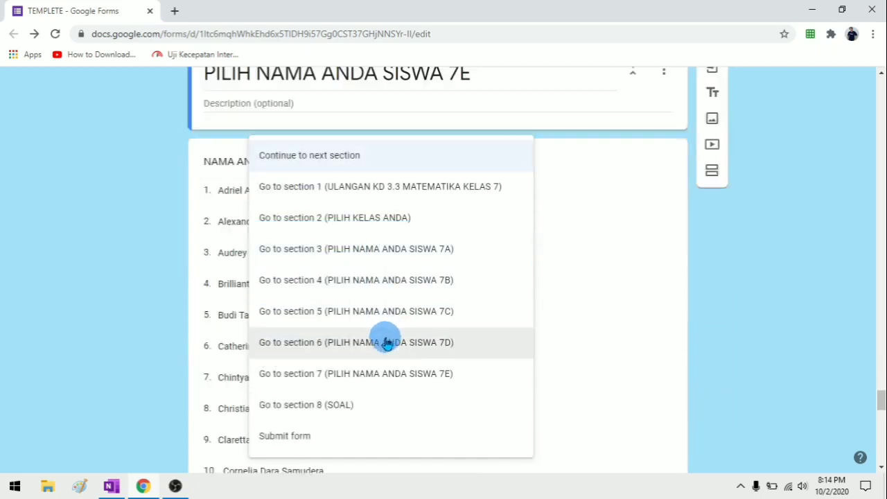
{"action": "scroll", "coordinate": [387, 344], "scroll_direction": "down", "scroll_amount": 10}
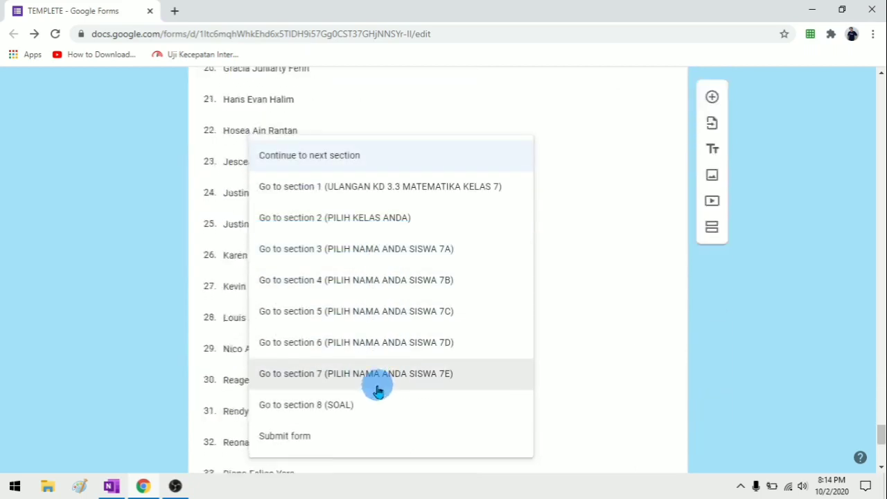
{"action": "scroll", "coordinate": [378, 392], "scroll_direction": "down", "scroll_amount": 2}
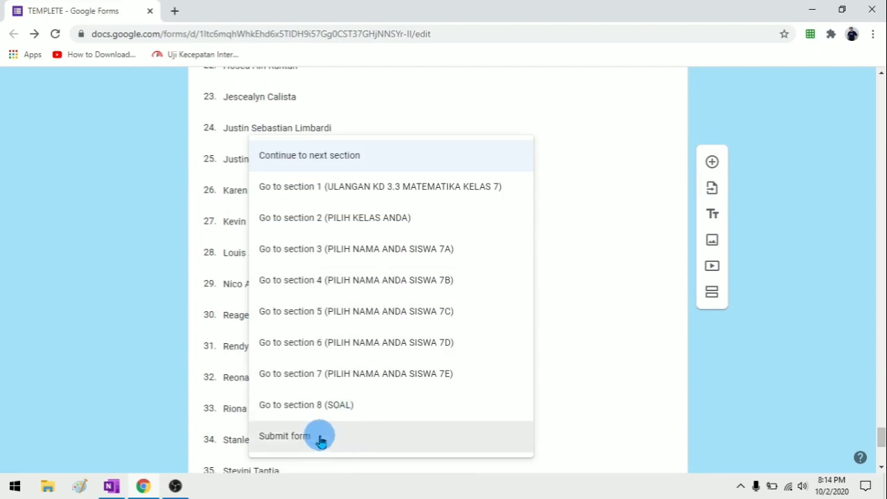
{"action": "left_click", "coordinate": [364, 404]}
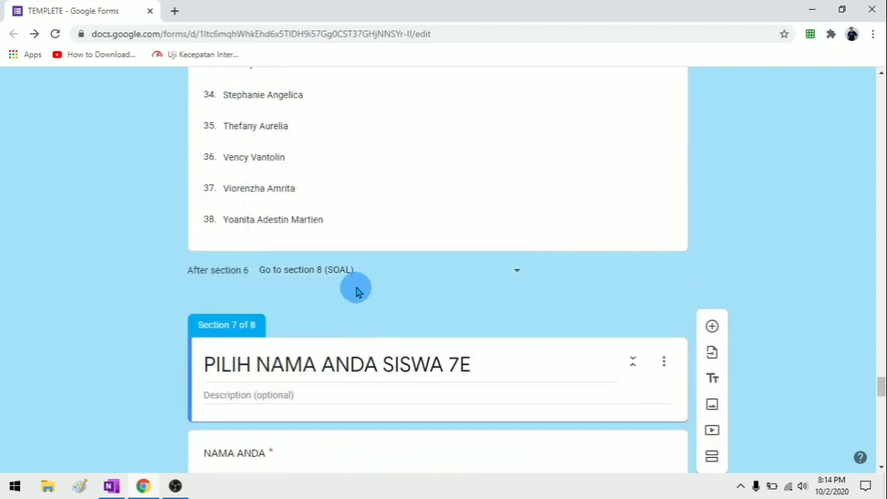
Set the PILIH NAMA ANDA SISWA 7E section (section 7) to go to section 8 (SOAL) when completed.
{"action": "scroll", "coordinate": [371, 300], "scroll_direction": "down", "scroll_amount": 20}
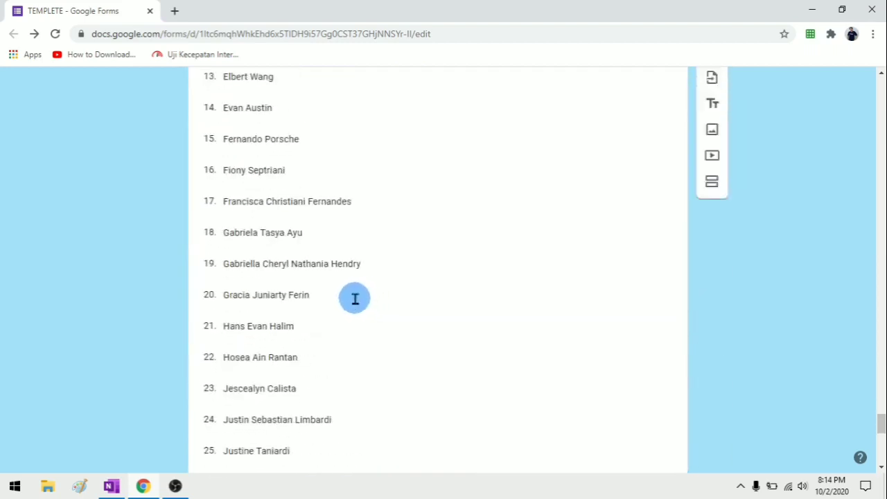
{"action": "scroll", "coordinate": [341, 299], "scroll_direction": "up", "scroll_amount": 1}
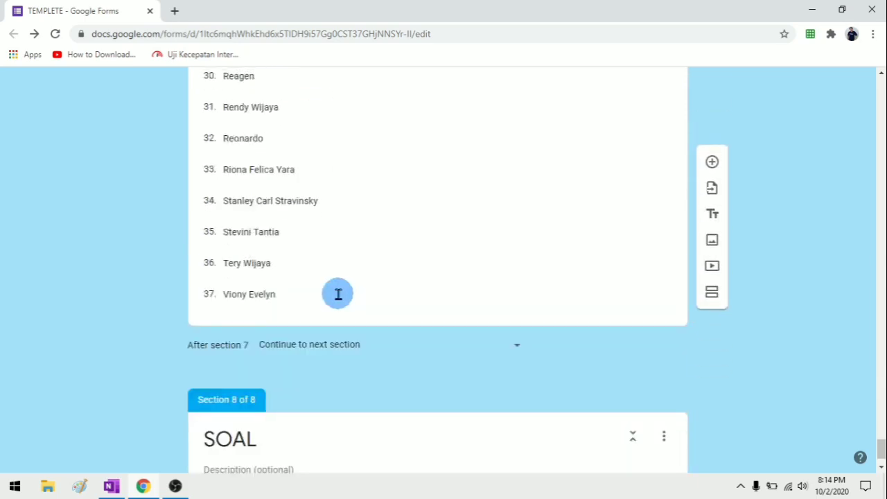
{"action": "left_click", "coordinate": [346, 349]}
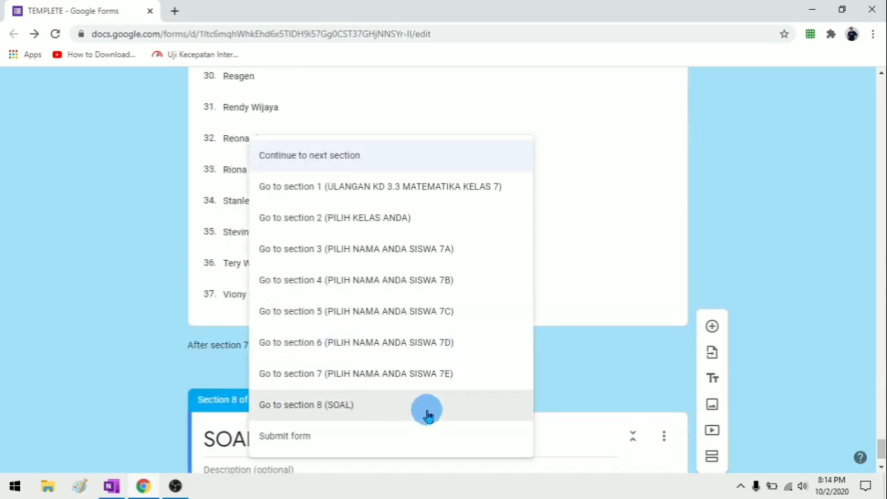
{"action": "left_click", "coordinate": [360, 406]}
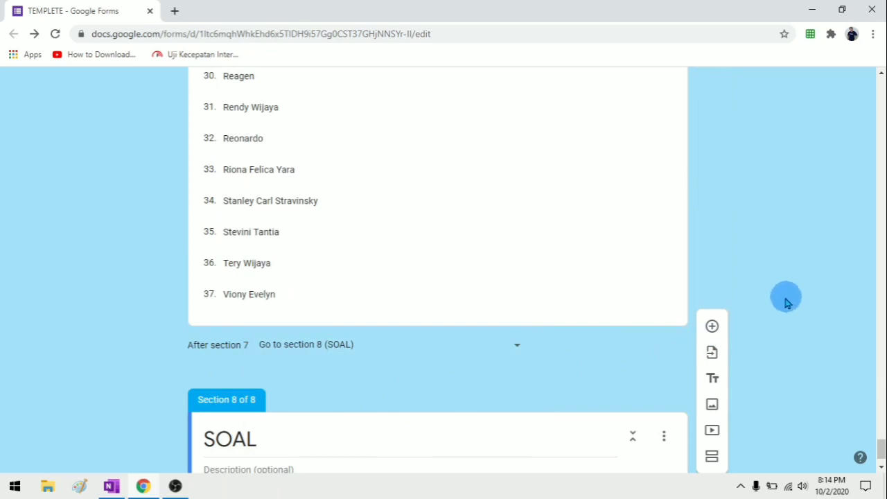
Preview the test form and advance from its introduction to the PILIH KELAS ANDA section.
{"action": "scroll", "coordinate": [407, 331], "scroll_direction": "down", "scroll_amount": 1}
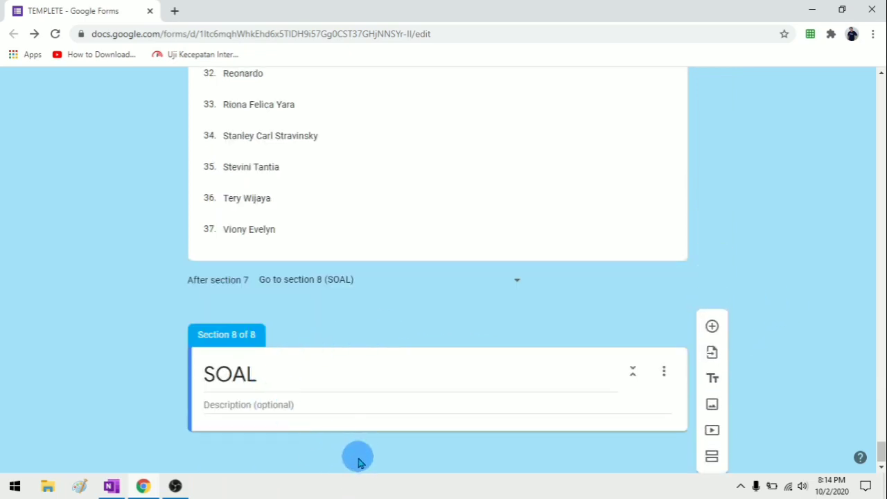
{"action": "scroll", "coordinate": [425, 402], "scroll_direction": "up", "scroll_amount": 13}
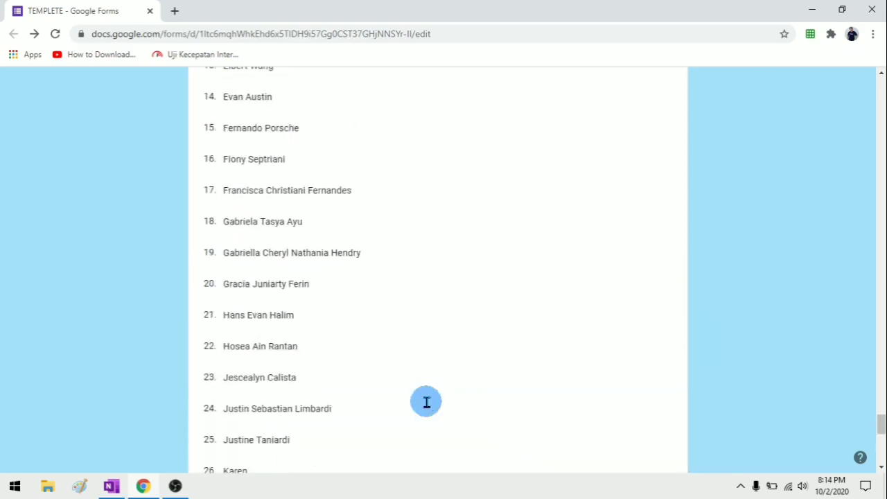
{"action": "scroll", "coordinate": [426, 407], "scroll_direction": "up", "scroll_amount": 20}
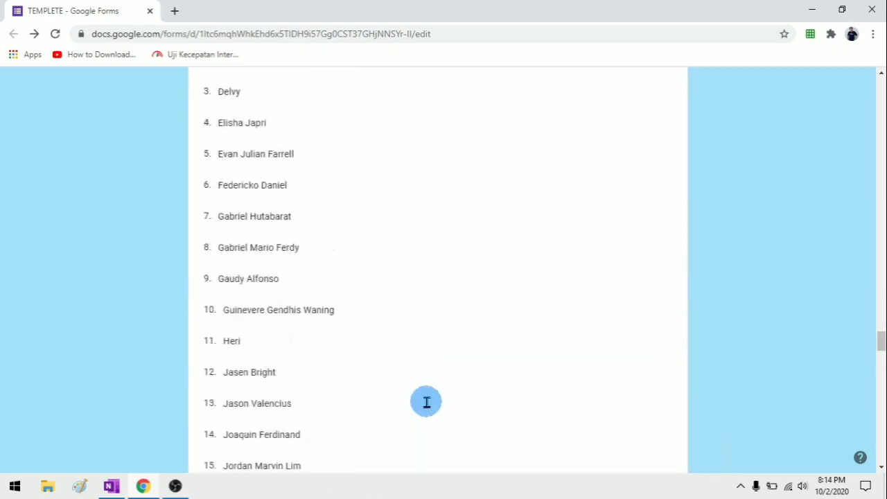
{"action": "scroll", "coordinate": [426, 407], "scroll_direction": "up", "scroll_amount": 20}
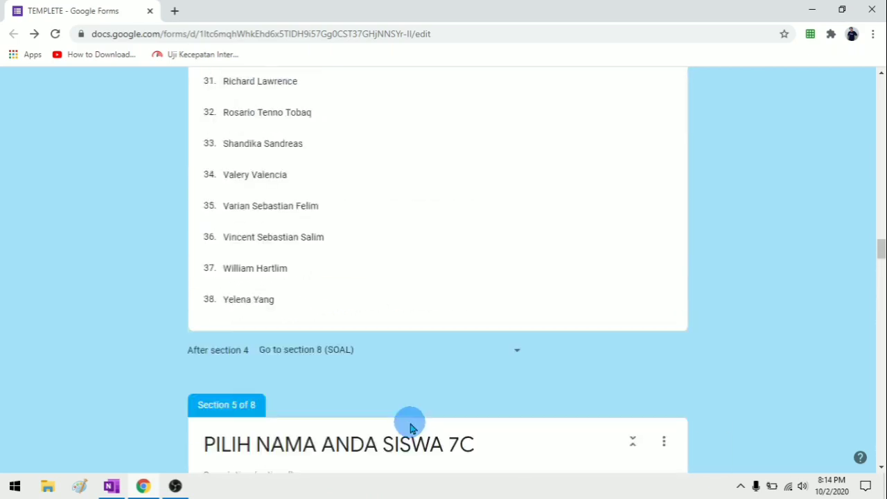
{"action": "scroll", "coordinate": [410, 428], "scroll_direction": "up", "scroll_amount": 20}
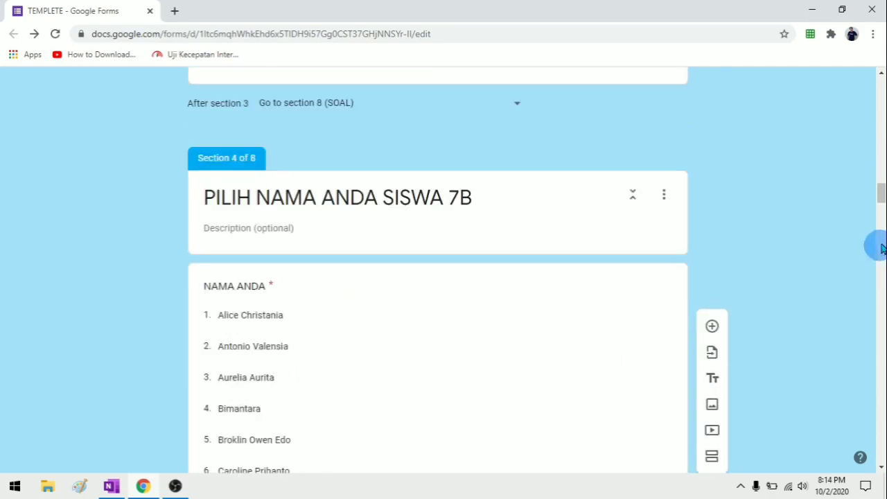
{"action": "left_click_drag", "start_coordinate": [881, 199], "coordinate": [879, 80]}
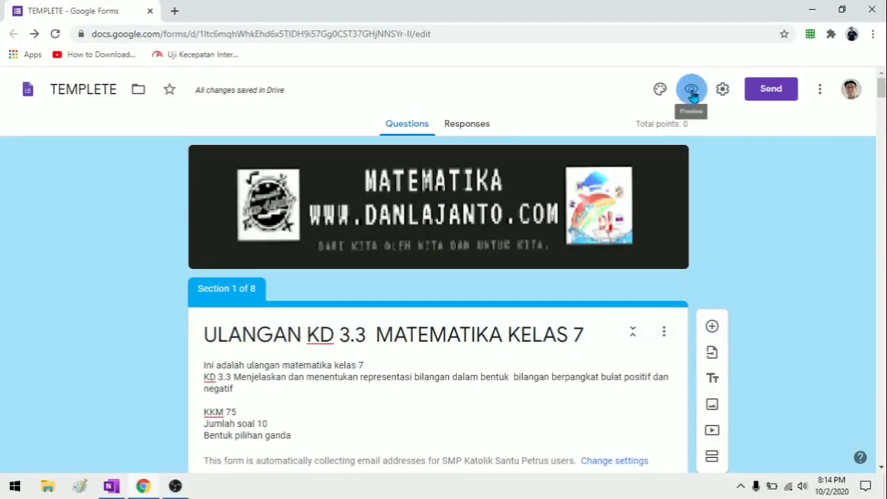
{"action": "left_click", "coordinate": [692, 91]}
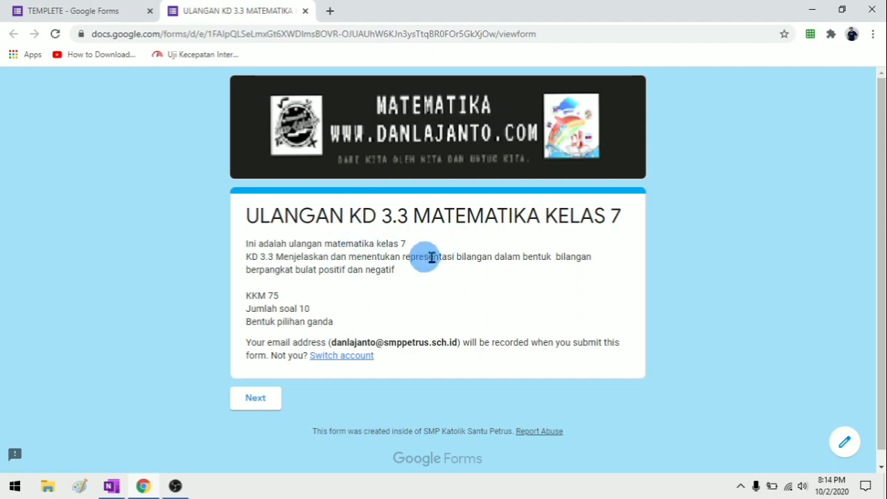
{"action": "left_click", "coordinate": [260, 402]}
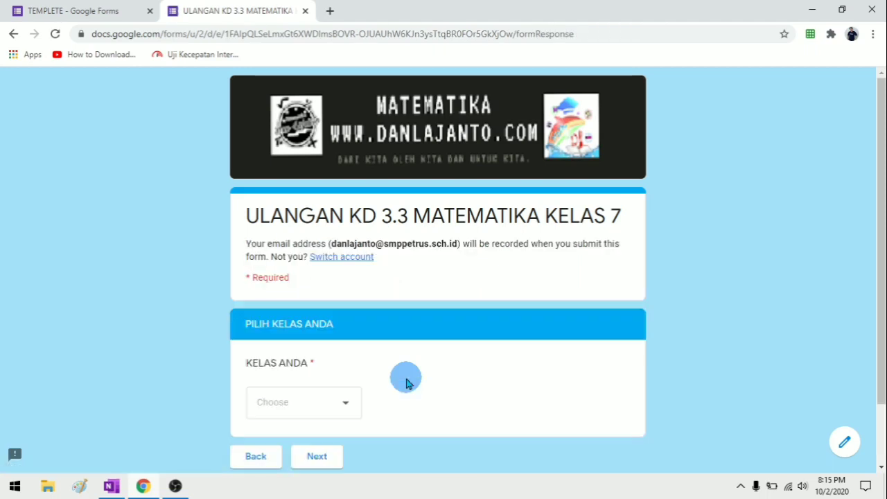
Choose class 7A for KELAS ANDA in the preview and continue to that class's name section.
{"action": "scroll", "coordinate": [391, 320], "scroll_direction": "down", "scroll_amount": 1}
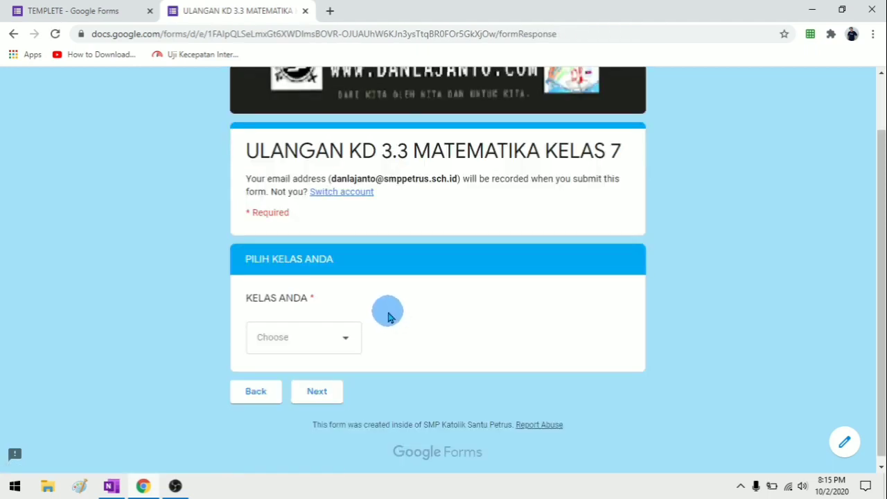
{"action": "scroll", "coordinate": [383, 288], "scroll_direction": "down", "scroll_amount": 1}
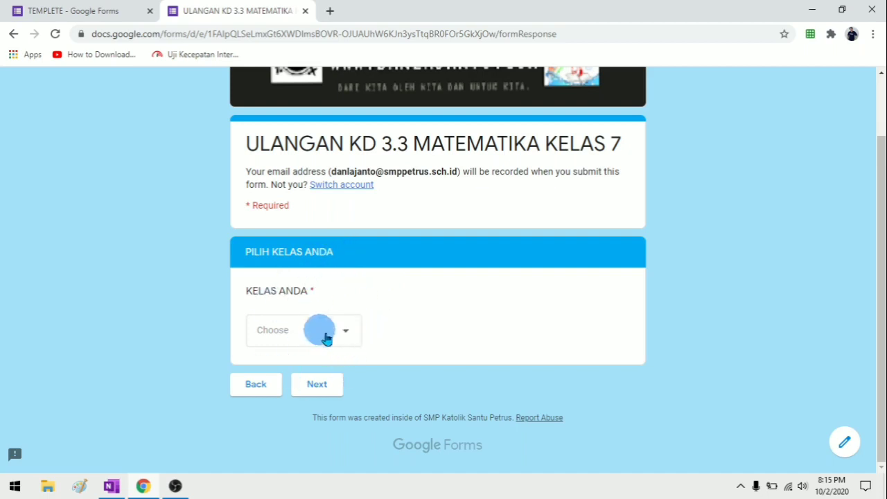
{"action": "left_click", "coordinate": [350, 336]}
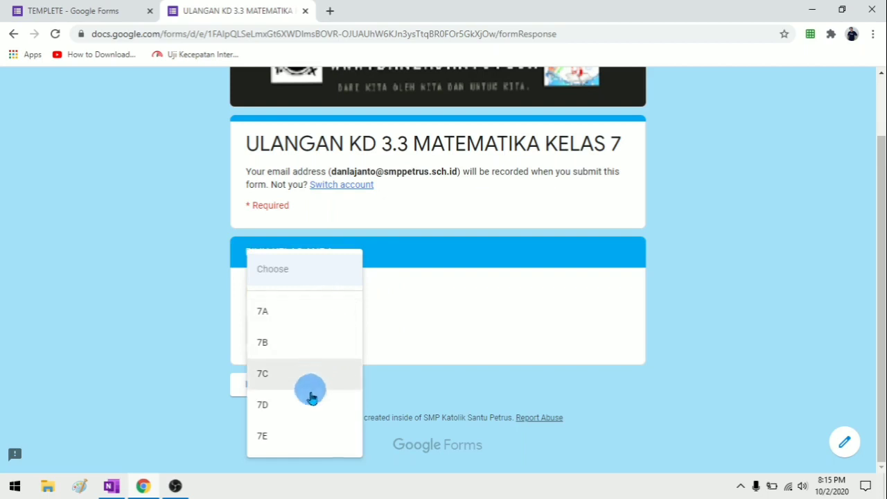
{"action": "left_click", "coordinate": [303, 323]}
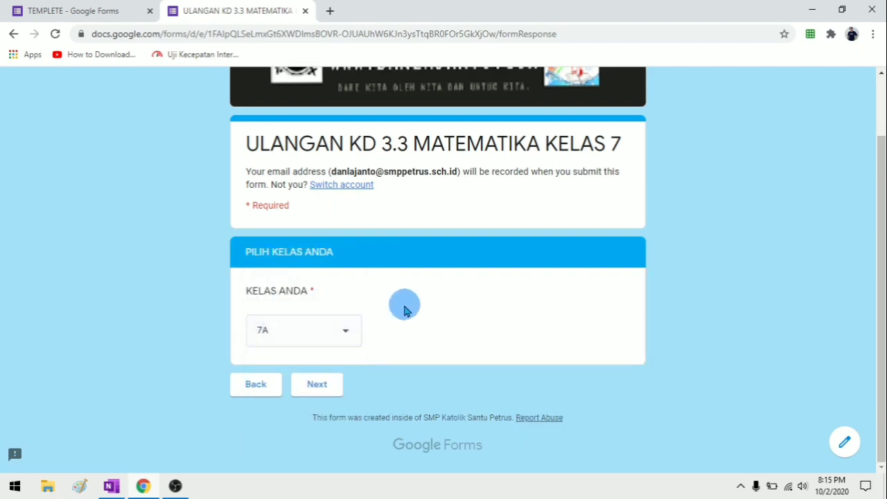
{"action": "left_click", "coordinate": [330, 394]}
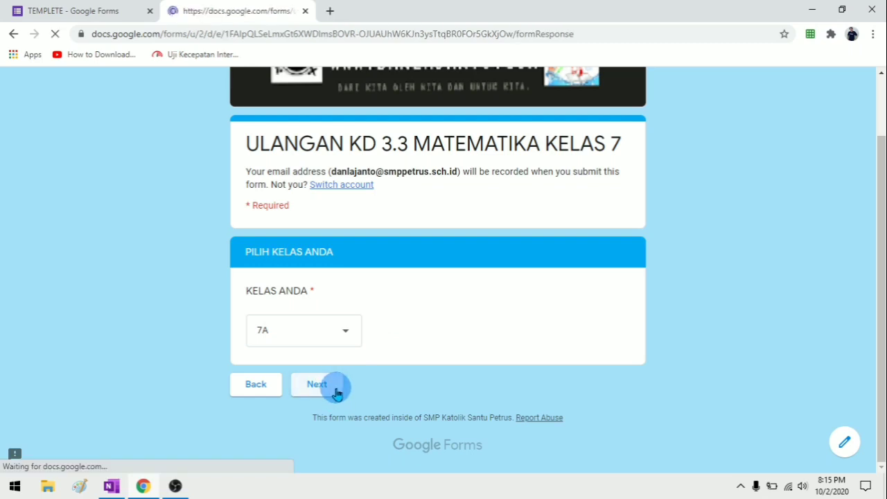
Select a student's name from the 7A list under NAMA ANDA and continue to the SOAL section.
{"action": "scroll", "coordinate": [395, 326], "scroll_direction": "down", "scroll_amount": 1}
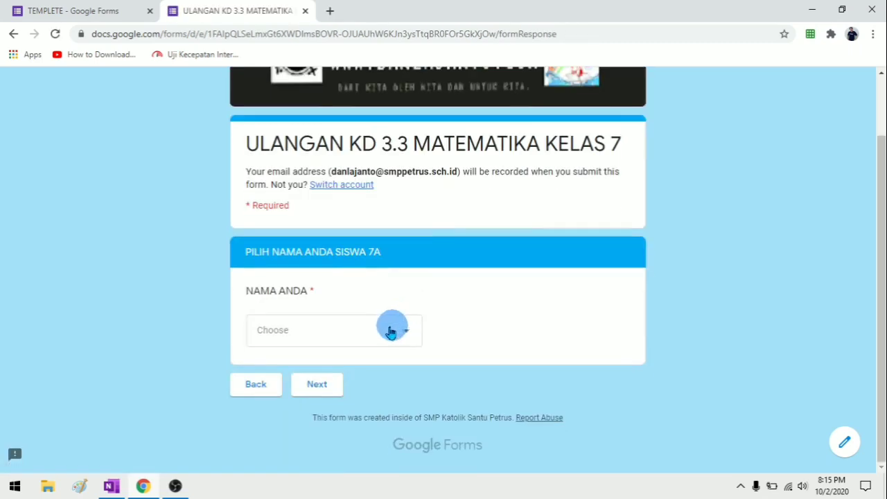
{"action": "left_click", "coordinate": [291, 340]}
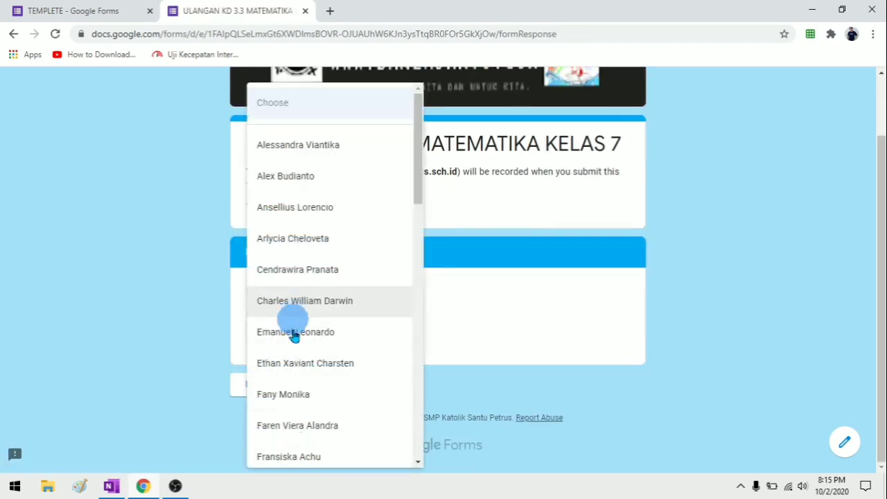
{"action": "left_click", "coordinate": [317, 334]}
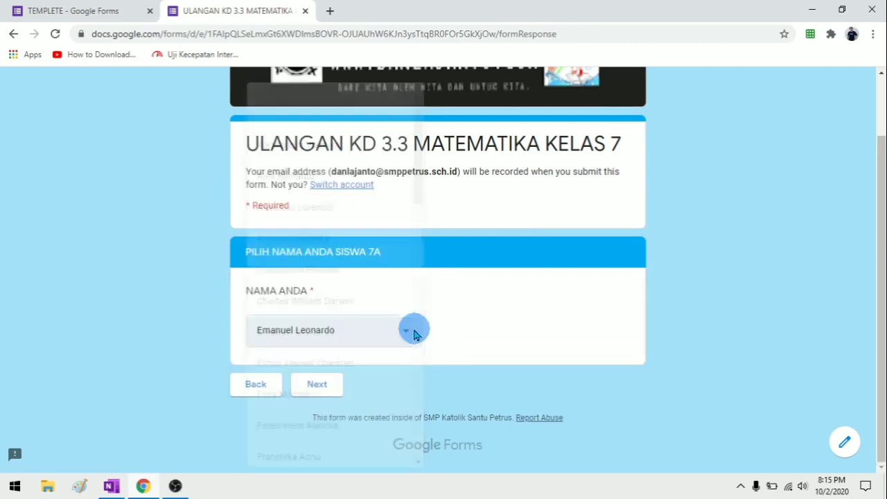
{"action": "left_click", "coordinate": [329, 389]}
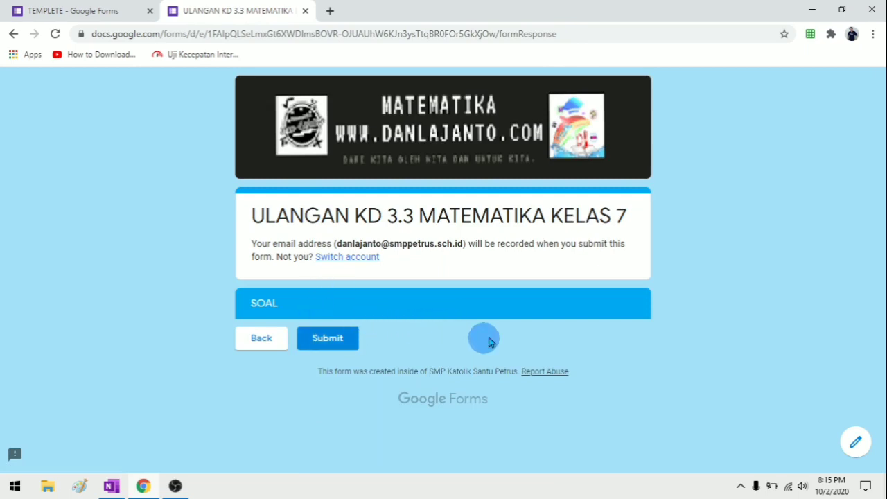
Go back to the PILIH KELAS ANDA section, change the class to 7E and continue to its name section.
{"action": "left_click", "coordinate": [256, 346]}
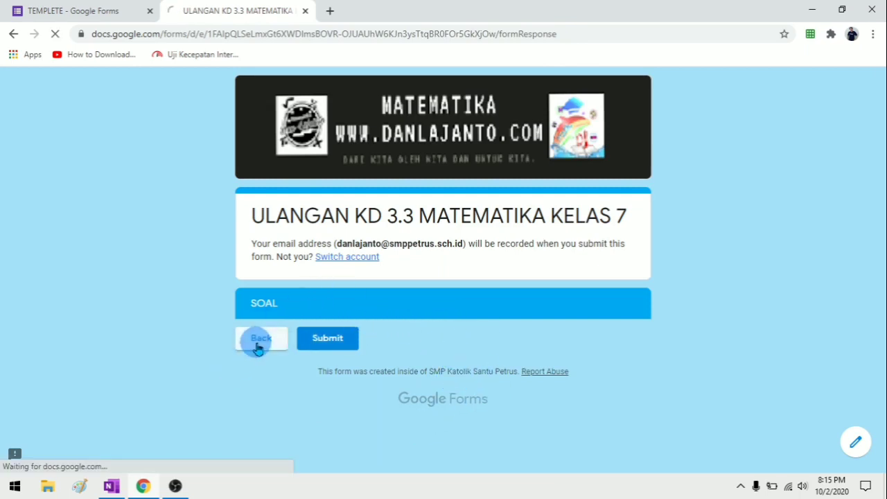
{"action": "scroll", "coordinate": [282, 383], "scroll_direction": "down", "scroll_amount": 1}
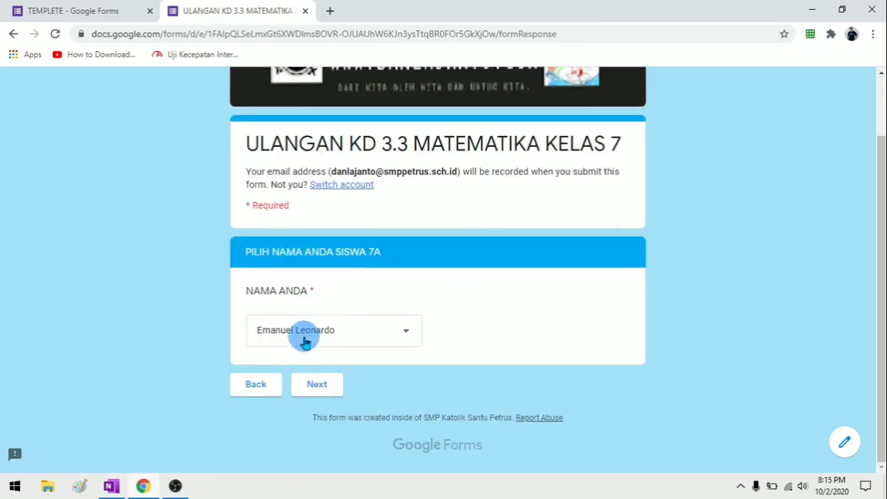
{"action": "left_click", "coordinate": [254, 386]}
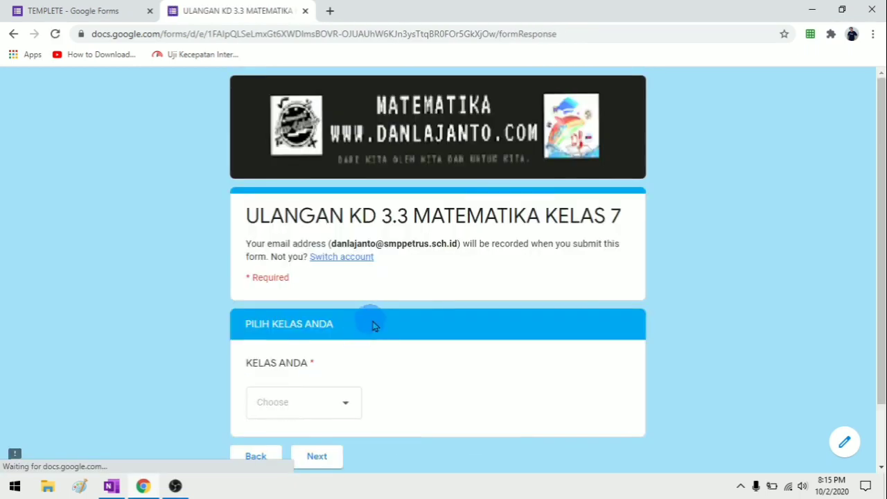
{"action": "left_click", "coordinate": [286, 406]}
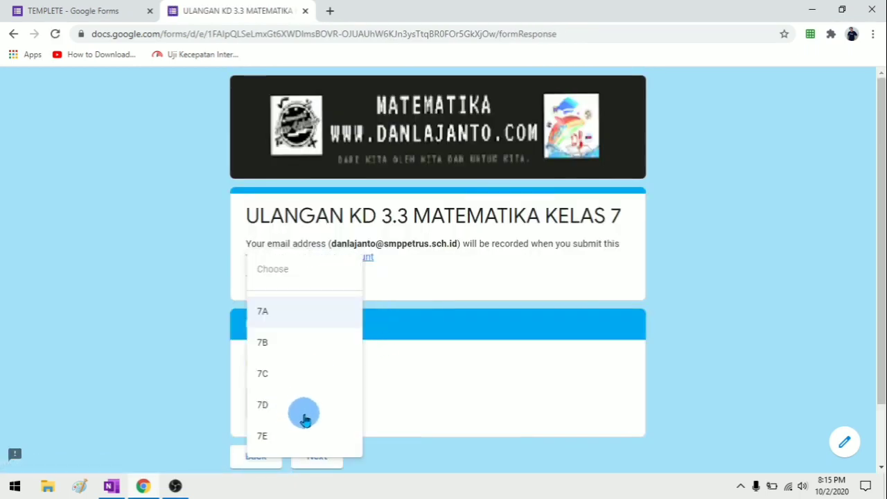
{"action": "left_click", "coordinate": [277, 436]}
{"action": "scroll", "coordinate": [377, 370], "scroll_direction": "down", "scroll_amount": 1}
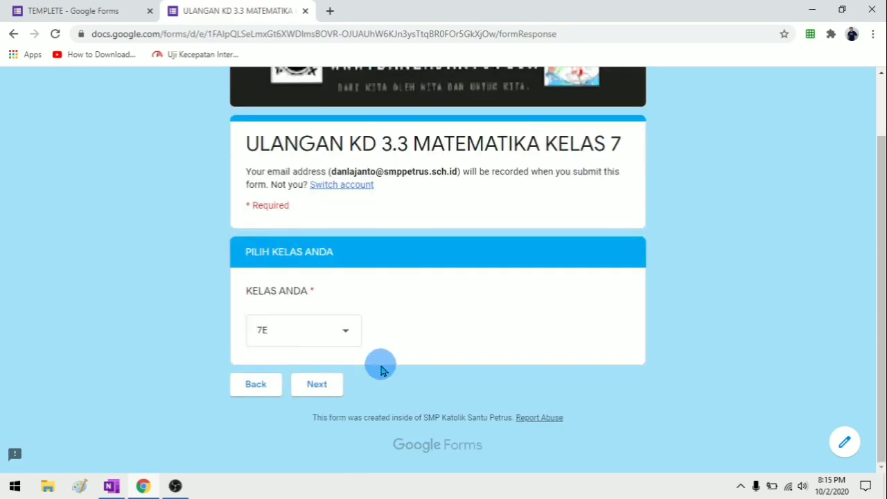
{"action": "left_click", "coordinate": [318, 384]}
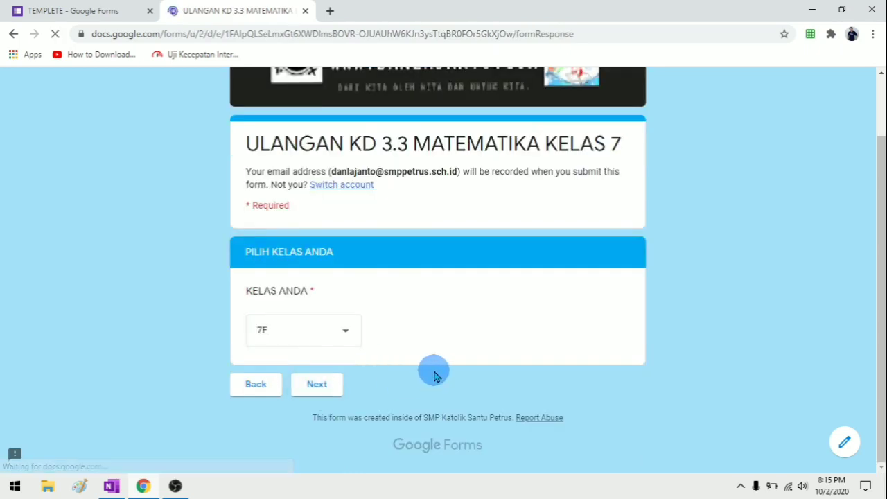
Examine the 7E student list under NAMA ANDA, leaving the name unselected.
{"action": "scroll", "coordinate": [390, 345], "scroll_direction": "down", "scroll_amount": 1}
{"action": "left_click", "coordinate": [293, 339]}
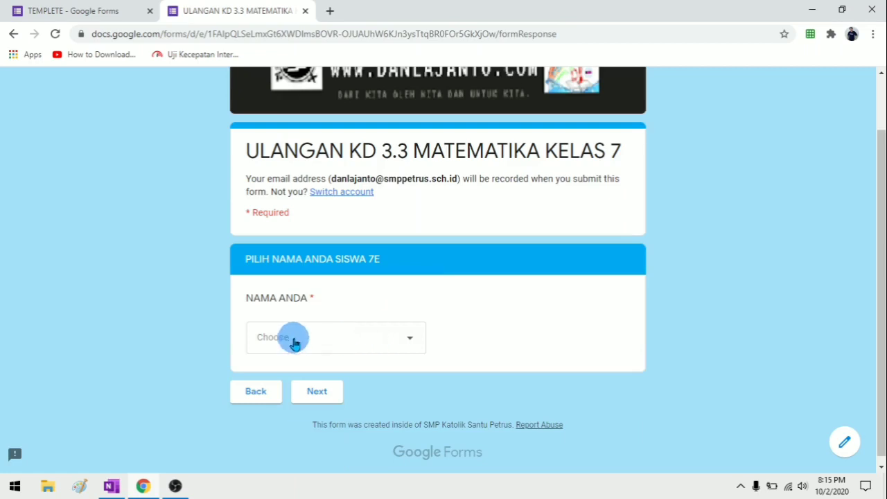
{"action": "scroll", "coordinate": [324, 316], "scroll_direction": "down", "scroll_amount": 2}
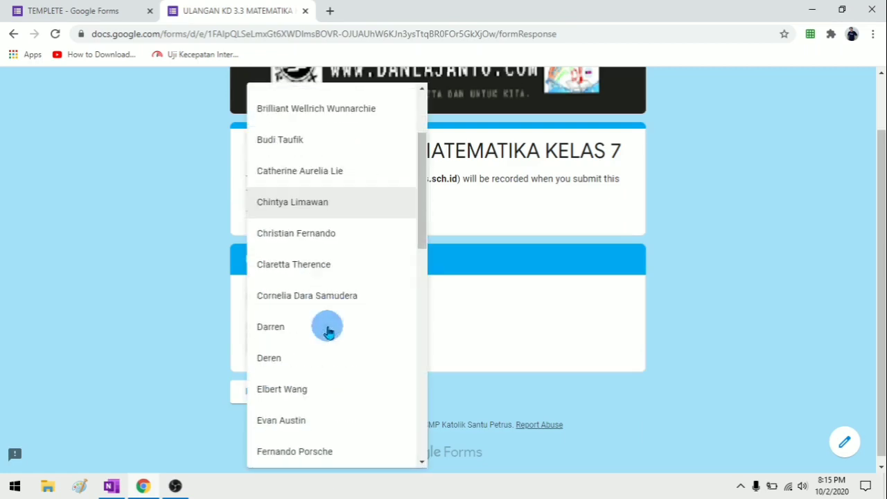
{"action": "scroll", "coordinate": [333, 326], "scroll_direction": "up", "scroll_amount": 2}
{"action": "scroll", "coordinate": [337, 323], "scroll_direction": "up", "scroll_amount": 1}
{"action": "scroll", "coordinate": [329, 343], "scroll_direction": "down", "scroll_amount": 3}
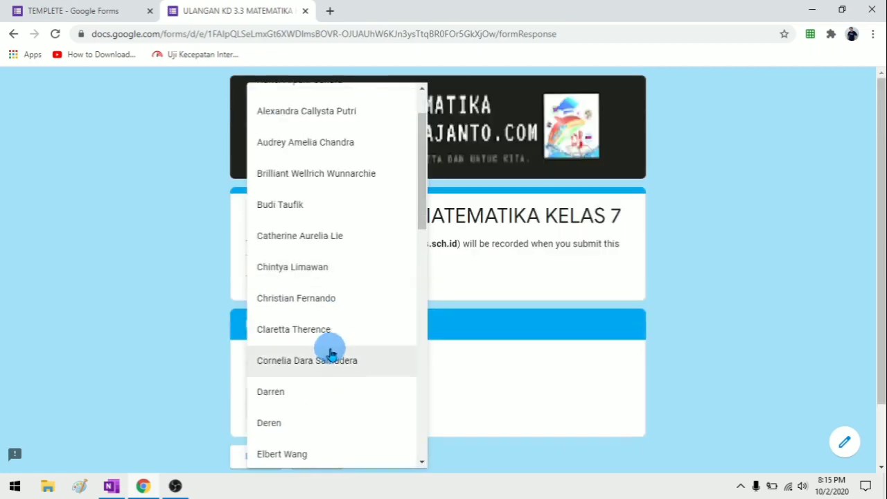
{"action": "left_click", "coordinate": [202, 353]}
{"action": "scroll", "coordinate": [370, 373], "scroll_direction": "down", "scroll_amount": 1}
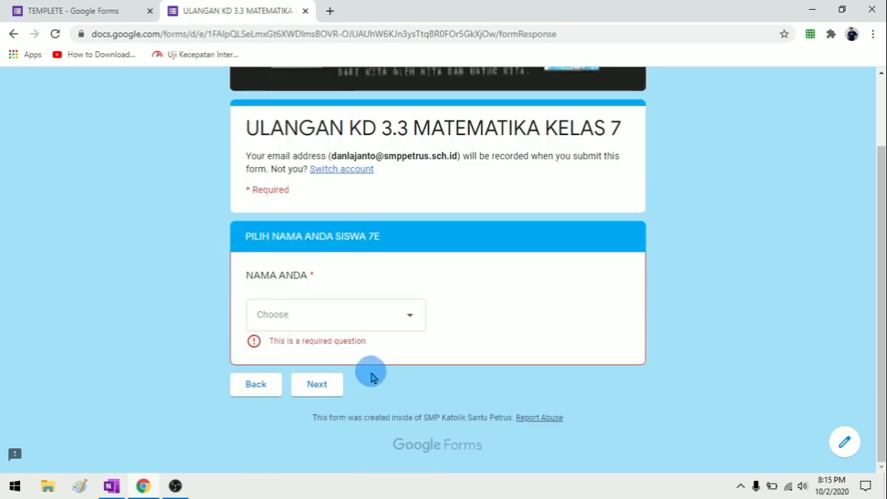
{"action": "scroll", "coordinate": [467, 354], "scroll_direction": "up", "scroll_amount": 1}
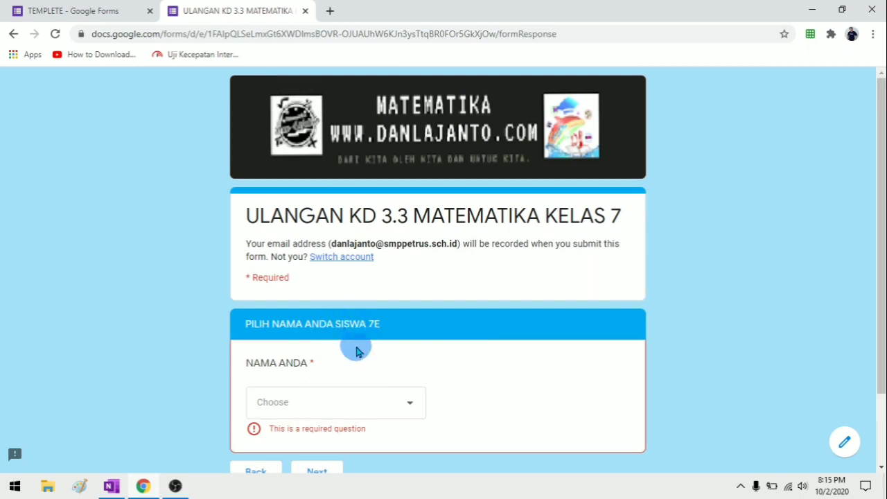
{"action": "scroll", "coordinate": [358, 358], "scroll_direction": "down", "scroll_amount": 1}
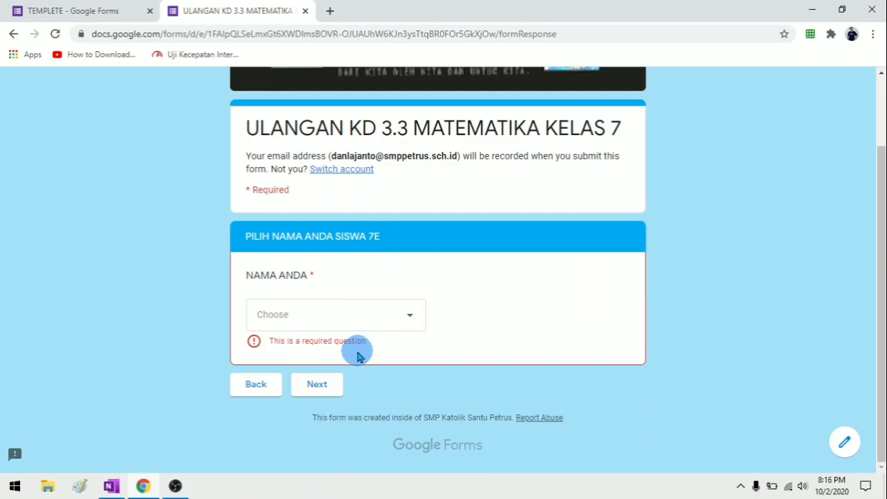
{"action": "scroll", "coordinate": [358, 352], "scroll_direction": "up", "scroll_amount": 1}
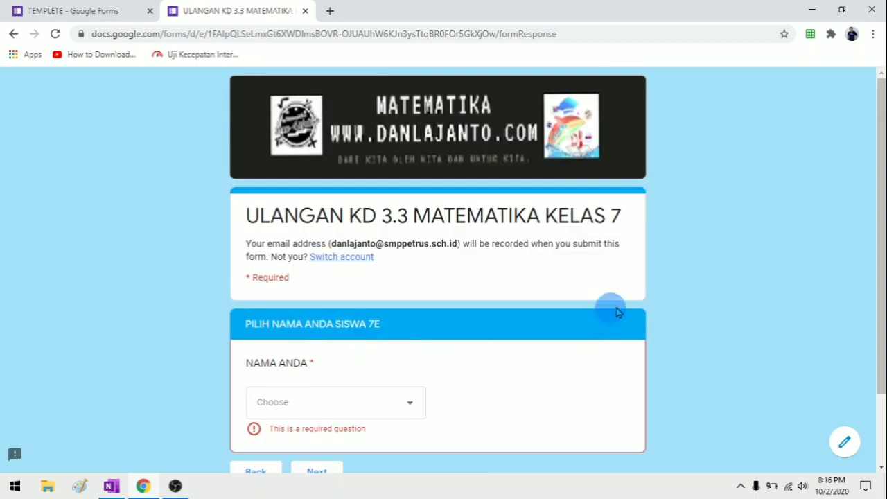
Close the form preview without submitting and look over the first two sections in the form editor.
{"action": "left_click", "coordinate": [306, 11]}
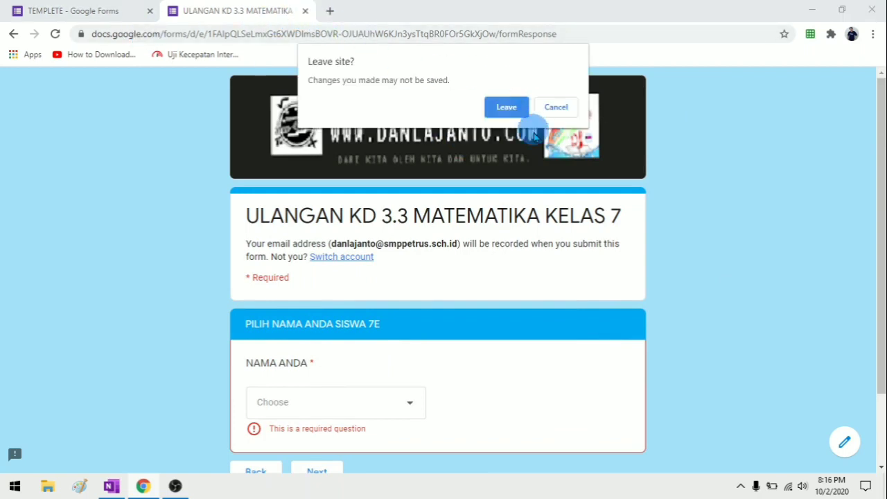
{"action": "left_click", "coordinate": [507, 108]}
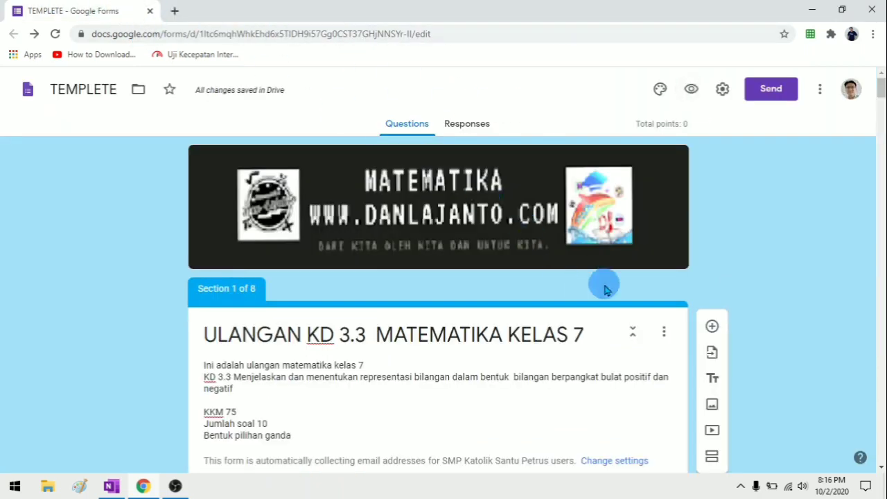
{"action": "scroll", "coordinate": [444, 295], "scroll_direction": "down", "scroll_amount": 3}
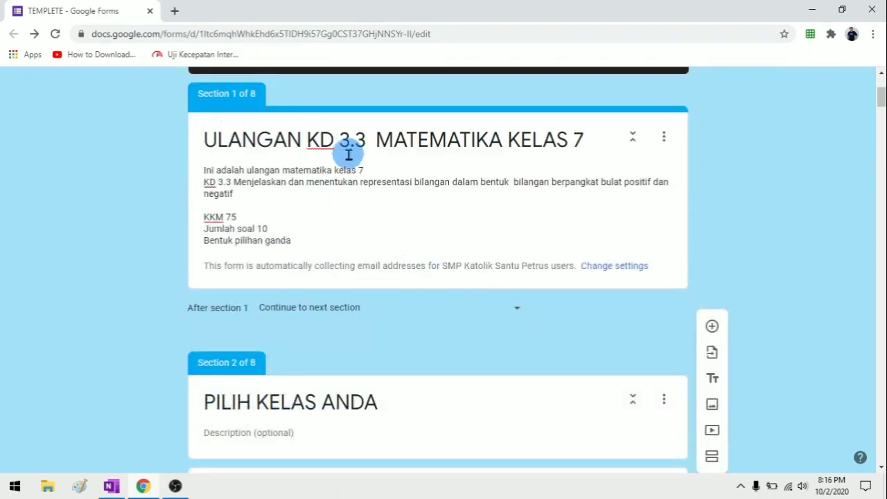
{"action": "scroll", "coordinate": [342, 222], "scroll_direction": "down", "scroll_amount": 2}
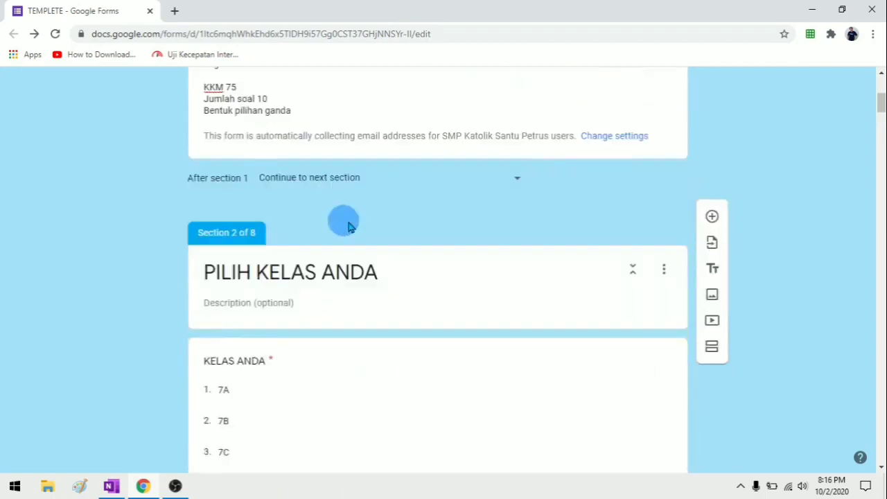
{"action": "scroll", "coordinate": [371, 217], "scroll_direction": "up", "scroll_amount": 5}
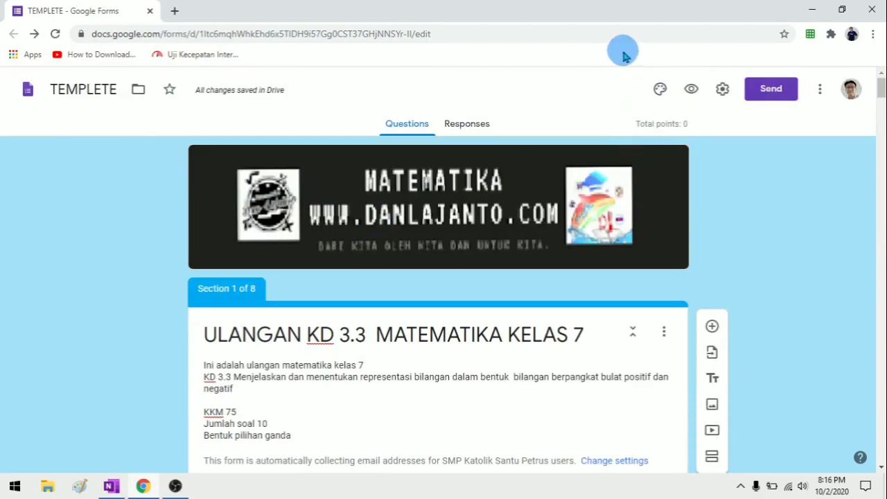
Open the form settings and examine the general options for email collection, sign-in restriction, response limit and respondent permissions.
{"action": "left_click", "coordinate": [723, 89]}
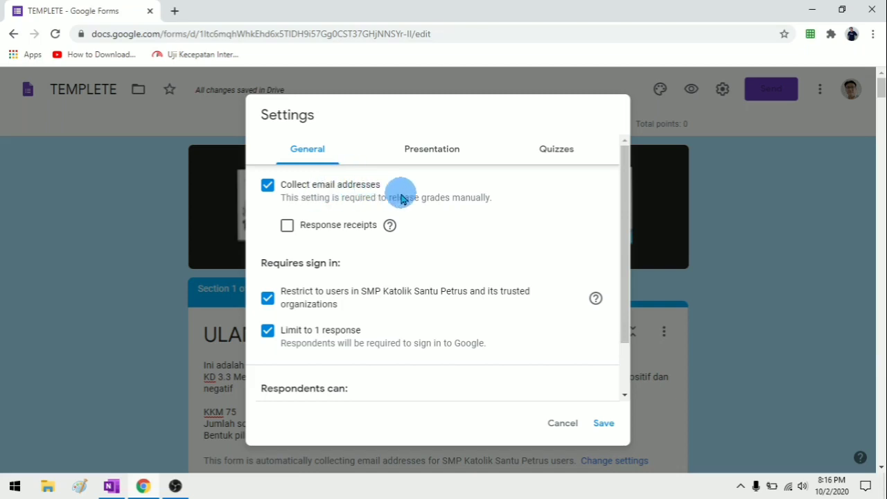
{"action": "scroll", "coordinate": [402, 194], "scroll_direction": "down", "scroll_amount": 4}
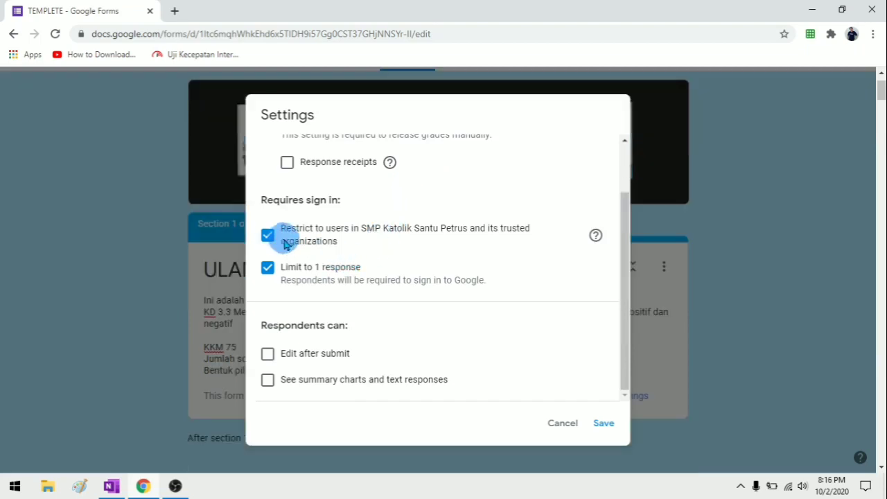
{"action": "double_click", "coordinate": [392, 237]}
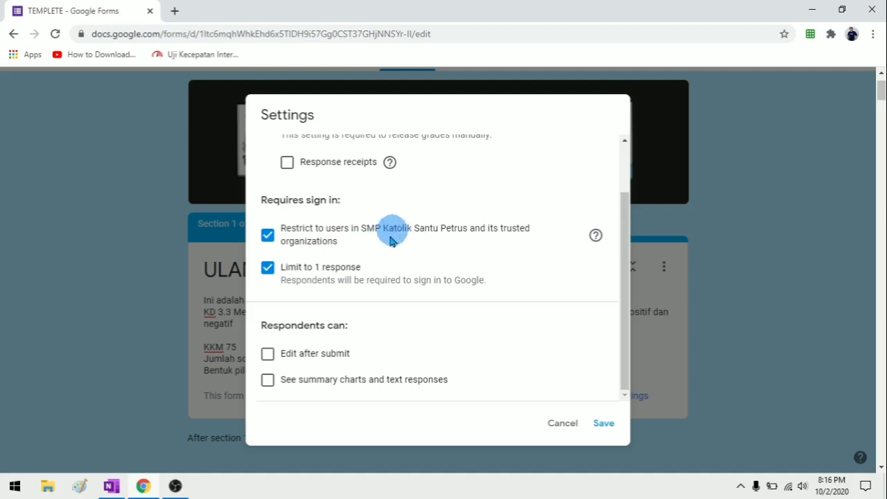
{"action": "left_click", "coordinate": [330, 252]}
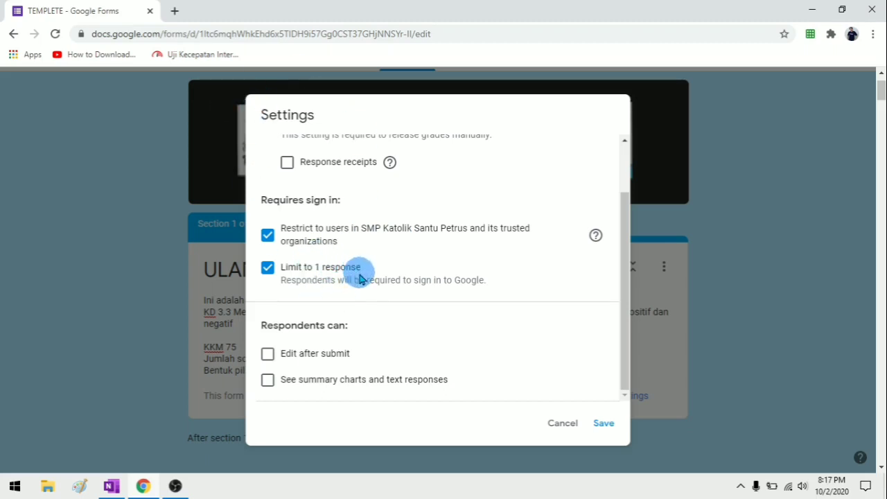
{"action": "scroll", "coordinate": [359, 279], "scroll_direction": "down", "scroll_amount": 1}
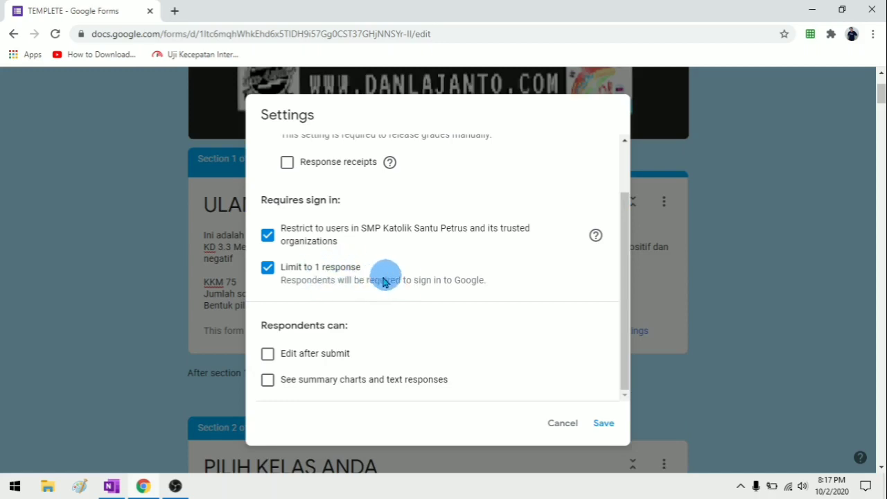
{"action": "scroll", "coordinate": [386, 281], "scroll_direction": "down", "scroll_amount": 2}
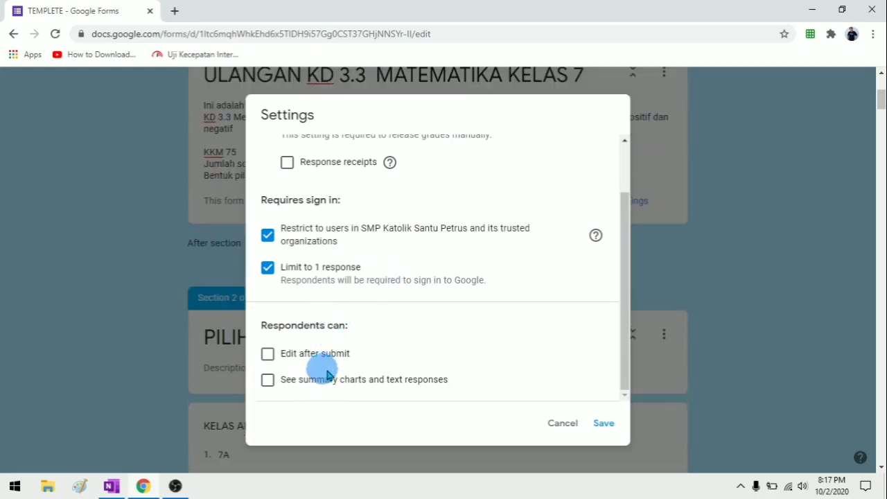
{"action": "scroll", "coordinate": [368, 326], "scroll_direction": "up", "scroll_amount": 2}
Review the presentation settings with the confirmation message, and the quiz options for grade release and respondent visibility.
{"action": "left_click", "coordinate": [459, 167]}
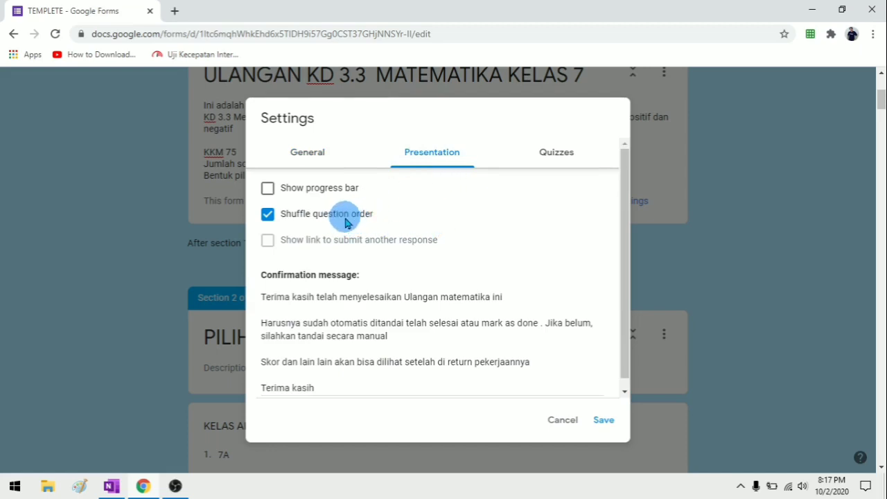
{"action": "scroll", "coordinate": [370, 229], "scroll_direction": "down", "scroll_amount": 1}
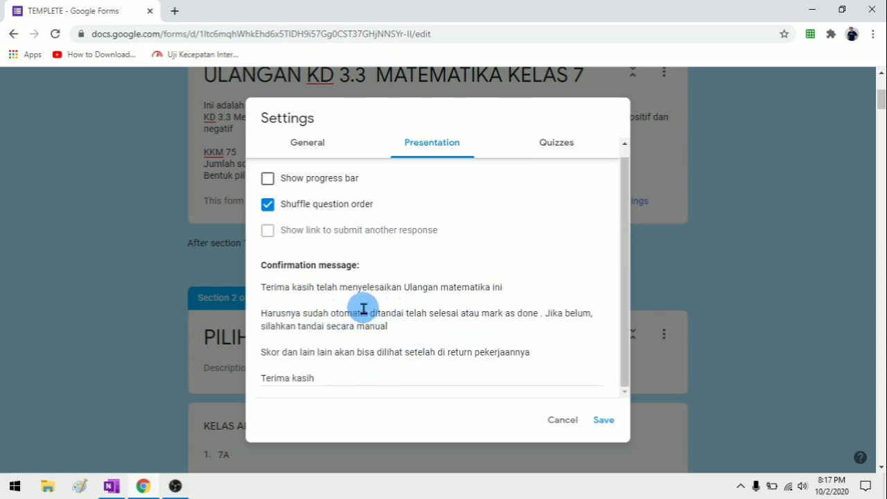
{"action": "left_click", "coordinate": [559, 145]}
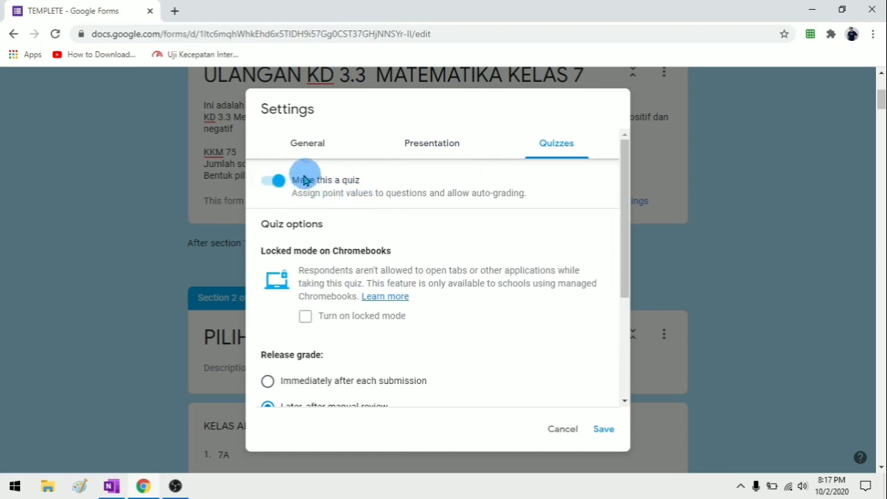
{"action": "scroll", "coordinate": [374, 208], "scroll_direction": "down", "scroll_amount": 2}
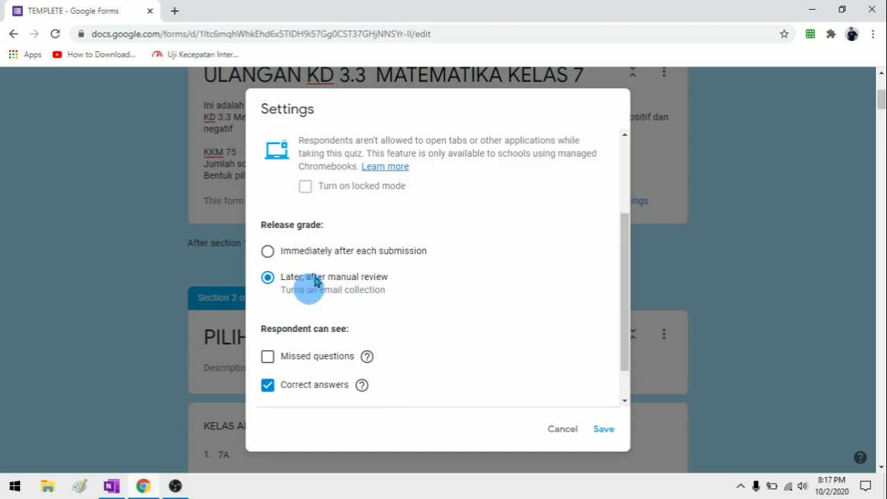
{"action": "scroll", "coordinate": [276, 324], "scroll_direction": "down", "scroll_amount": 1}
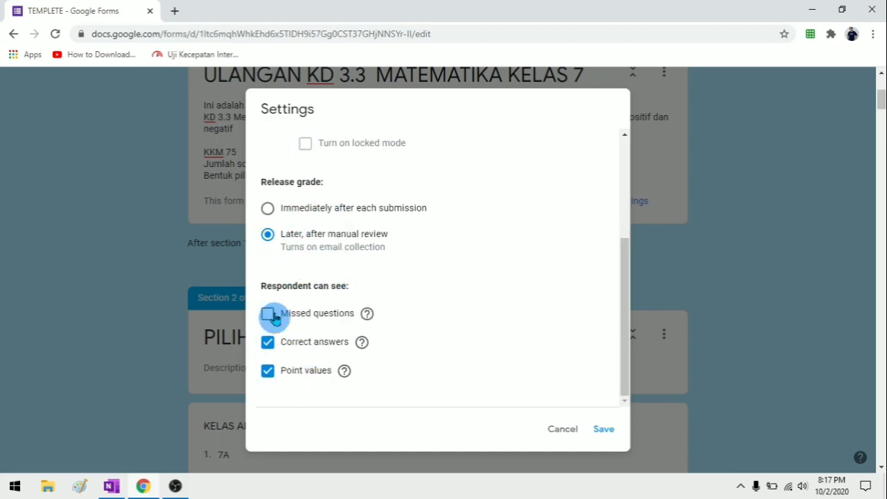
Try toggling Missed questions and Correct answers under Respondent can see, restoring Missed questions to off and Correct answers to on.
{"action": "left_click", "coordinate": [269, 315]}
{"action": "left_click", "coordinate": [269, 316]}
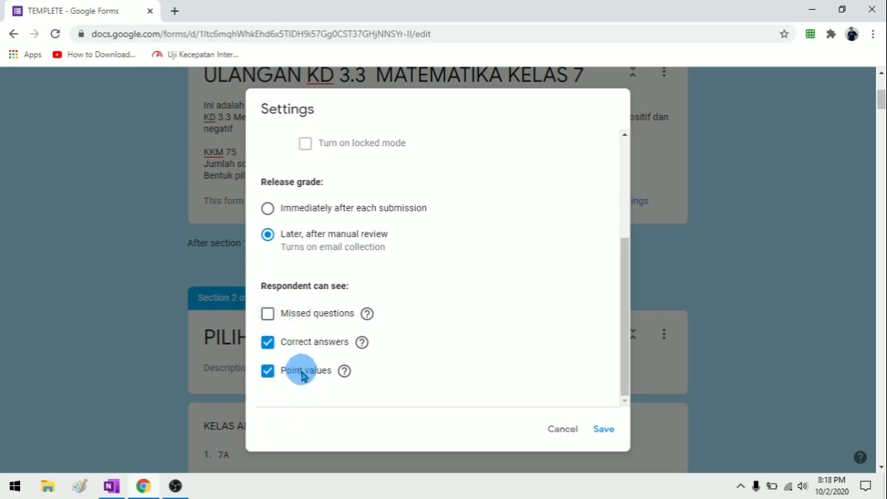
{"action": "left_click", "coordinate": [267, 341]}
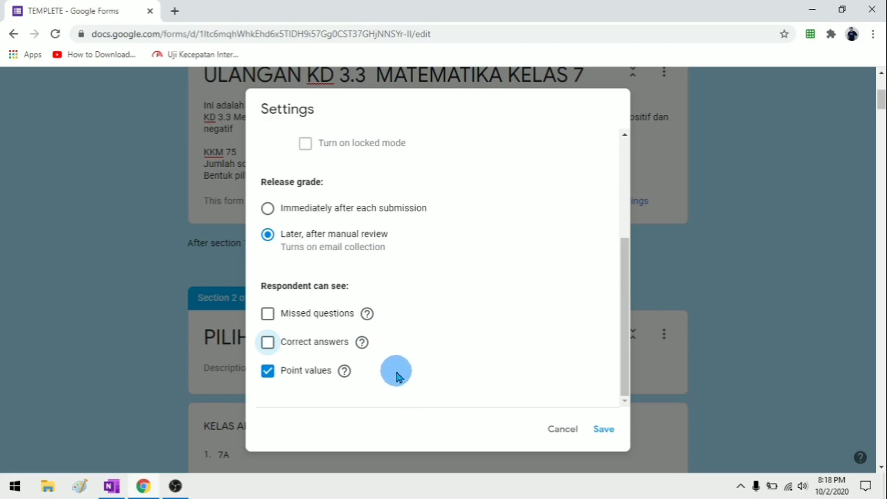
{"action": "left_click", "coordinate": [268, 343]}
{"action": "left_click", "coordinate": [268, 342]}
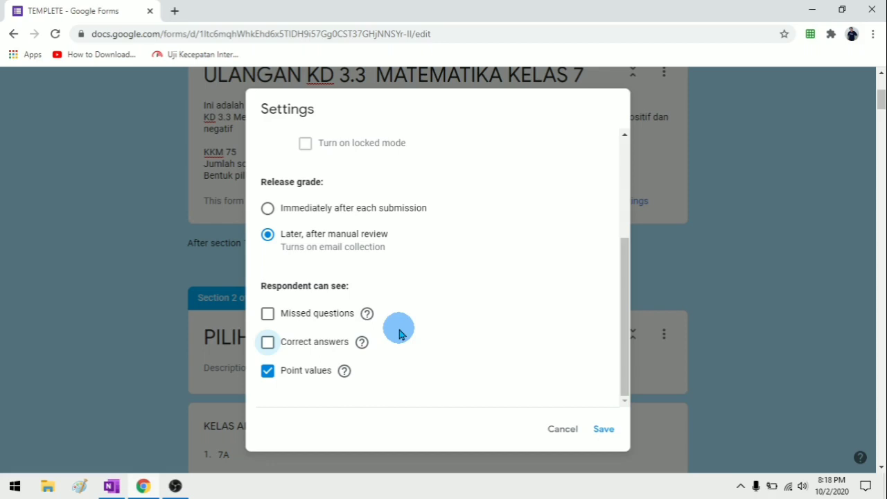
{"action": "left_click", "coordinate": [267, 343]}
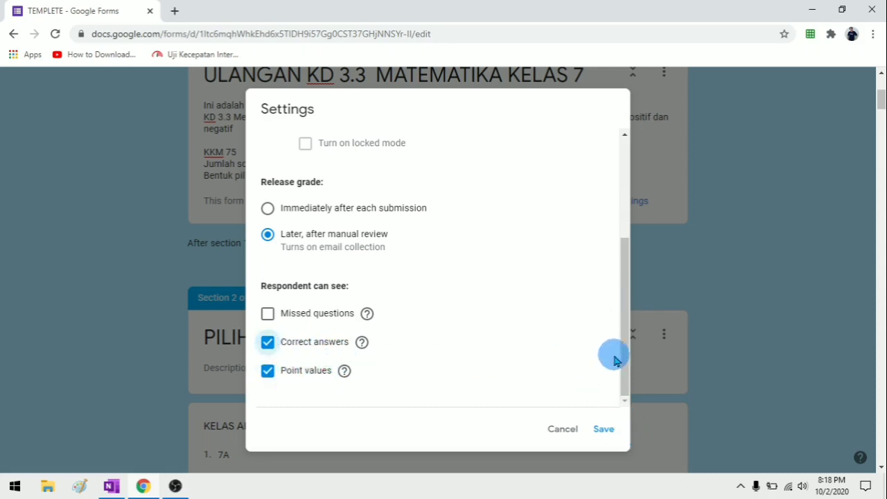
Save the form settings and look over the form header and the PILIH KELAS ANDA section in the editor.
{"action": "left_click", "coordinate": [603, 433]}
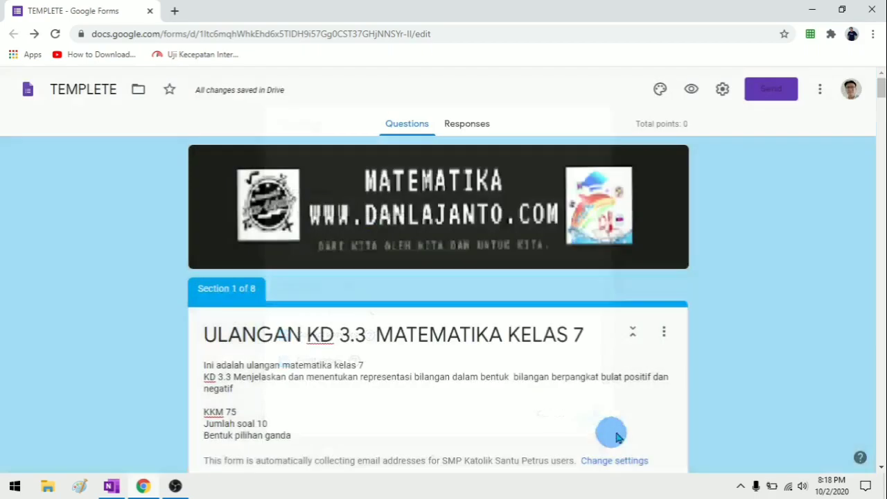
{"action": "scroll", "coordinate": [683, 409], "scroll_direction": "down", "scroll_amount": 6}
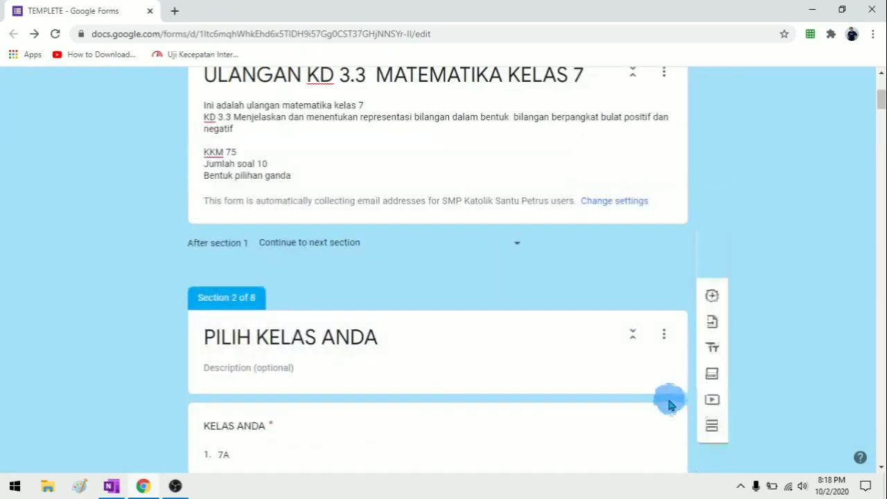
{"action": "scroll", "coordinate": [660, 402], "scroll_direction": "down", "scroll_amount": 3}
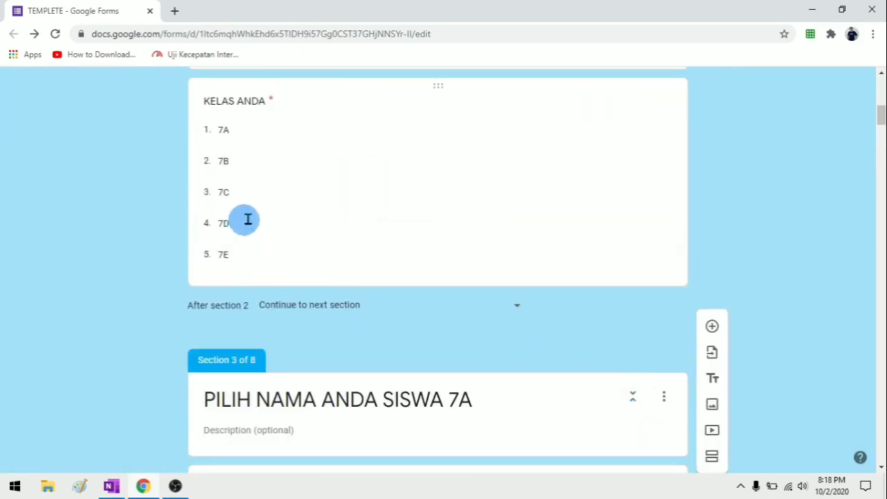
{"action": "scroll", "coordinate": [400, 200], "scroll_direction": "up", "scroll_amount": 2}
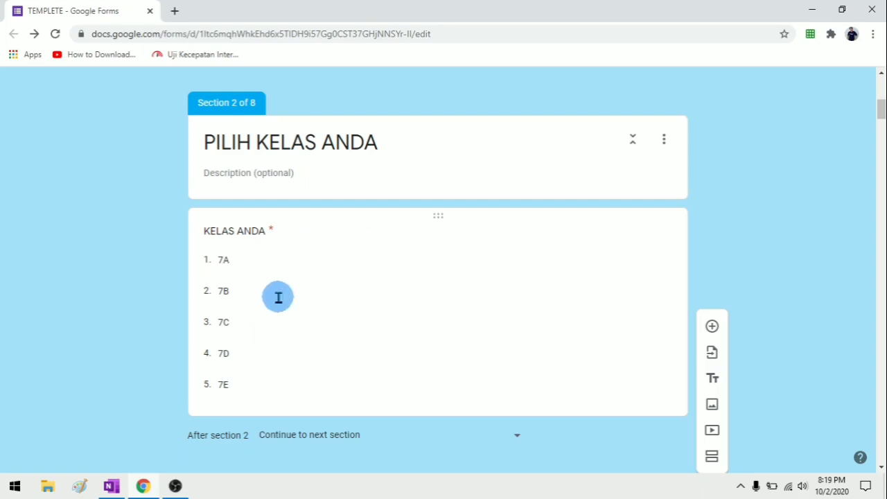
{"action": "scroll", "coordinate": [281, 291], "scroll_direction": "up", "scroll_amount": 10}
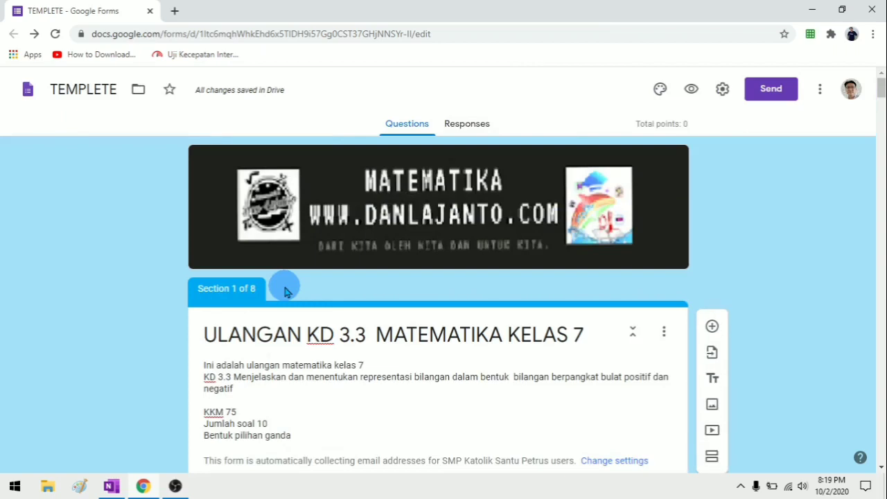